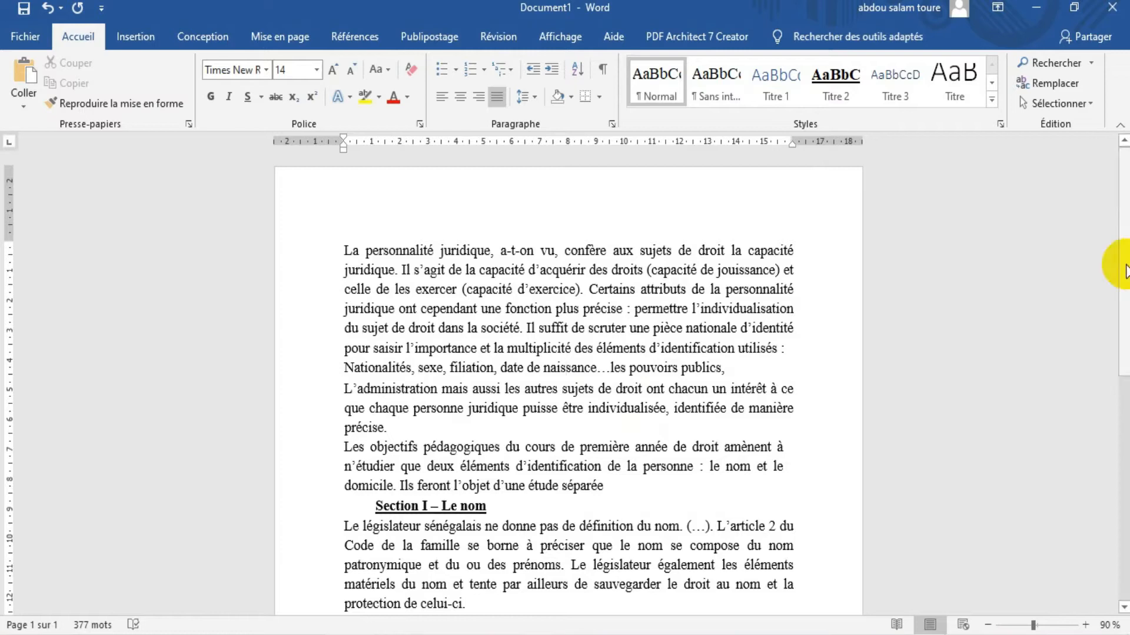
pyautogui.moveTo(1118, 253); pyautogui.dragTo(1100, 410)
pyautogui.scroll(5, 1101, 410)
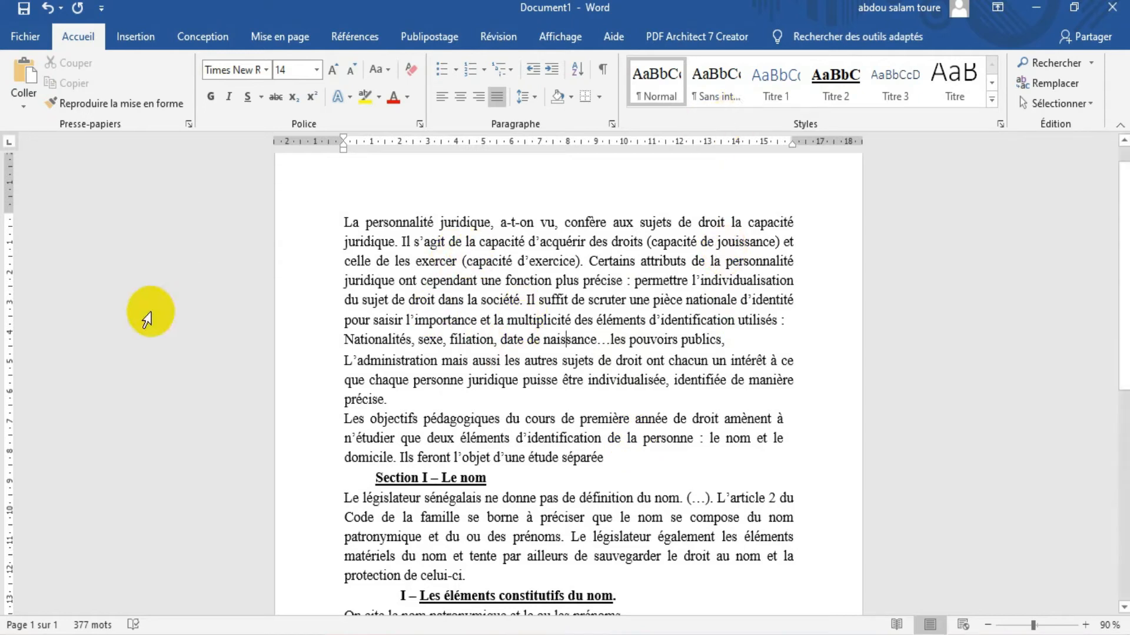
pyautogui.click(136, 37)
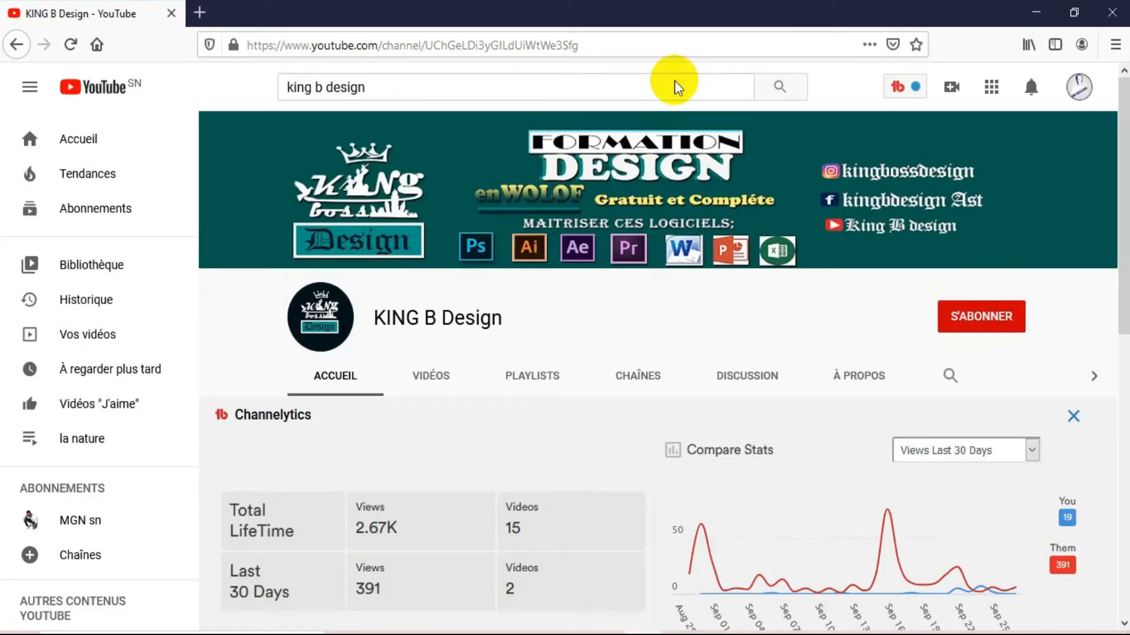
# Subscribe to the KING B Design channel on YouTube in the browser and choose an option for its notification bell
pyautogui.click(968, 339)
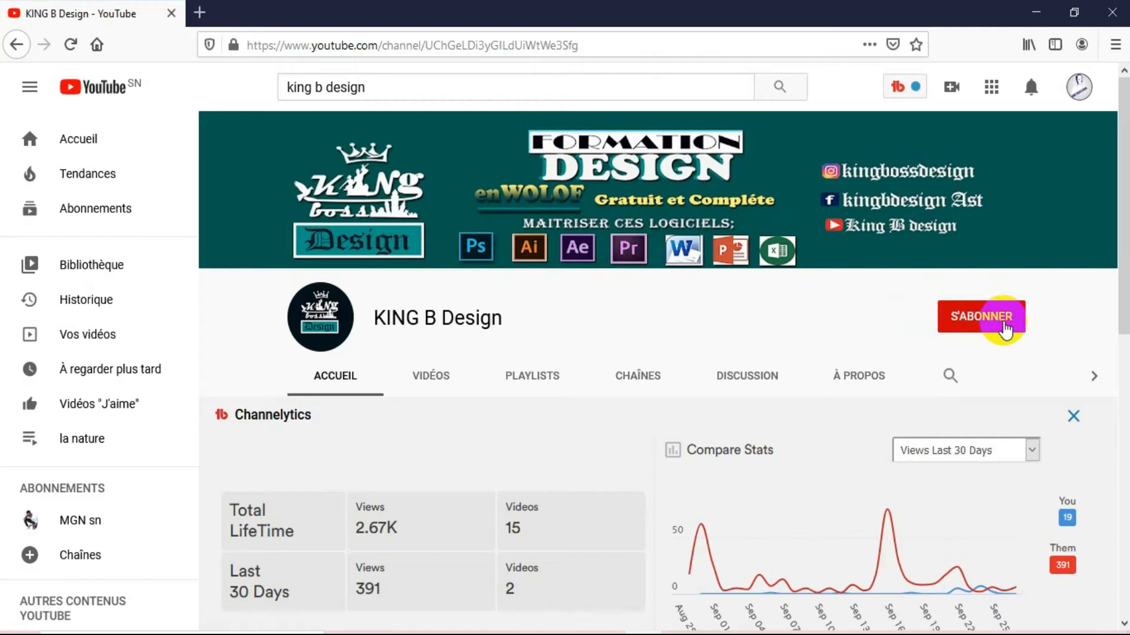
pyautogui.click(1005, 330)
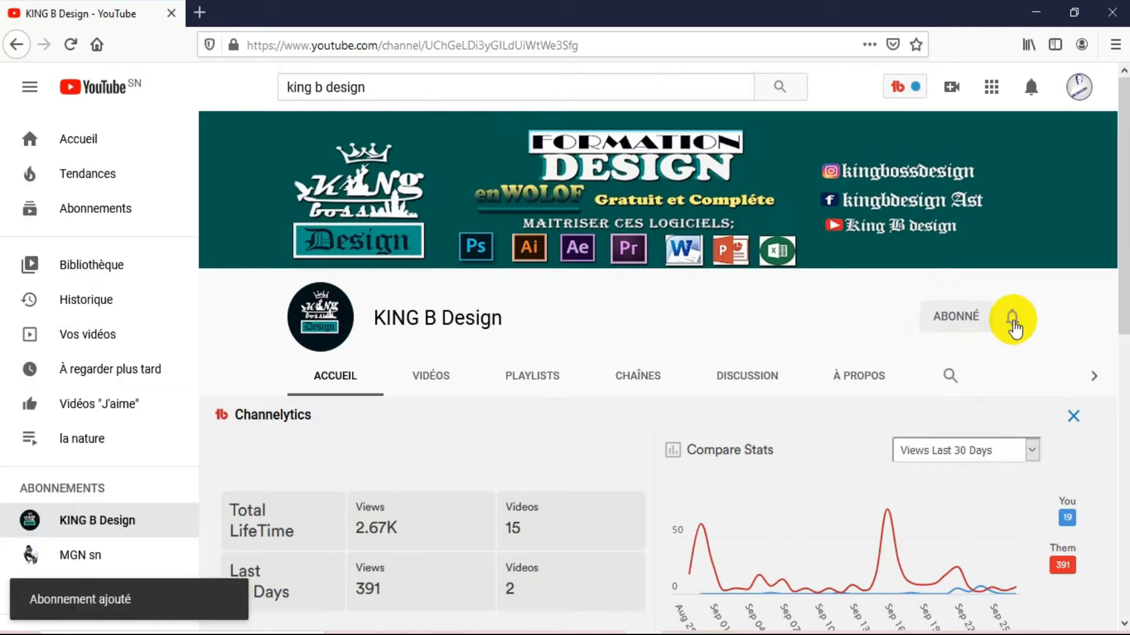
pyautogui.click(1012, 323)
pyautogui.click(955, 357)
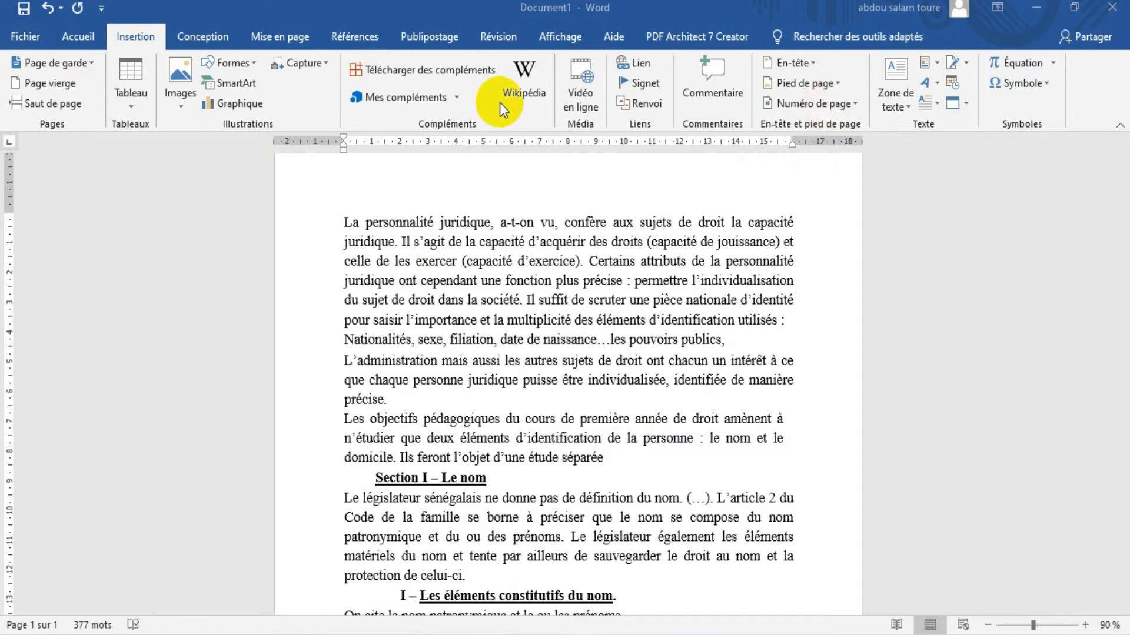
# In Word, insert a light-blue outlined and shadowed WordArt object and place it above the first paragraph
pyautogui.click(926, 86)
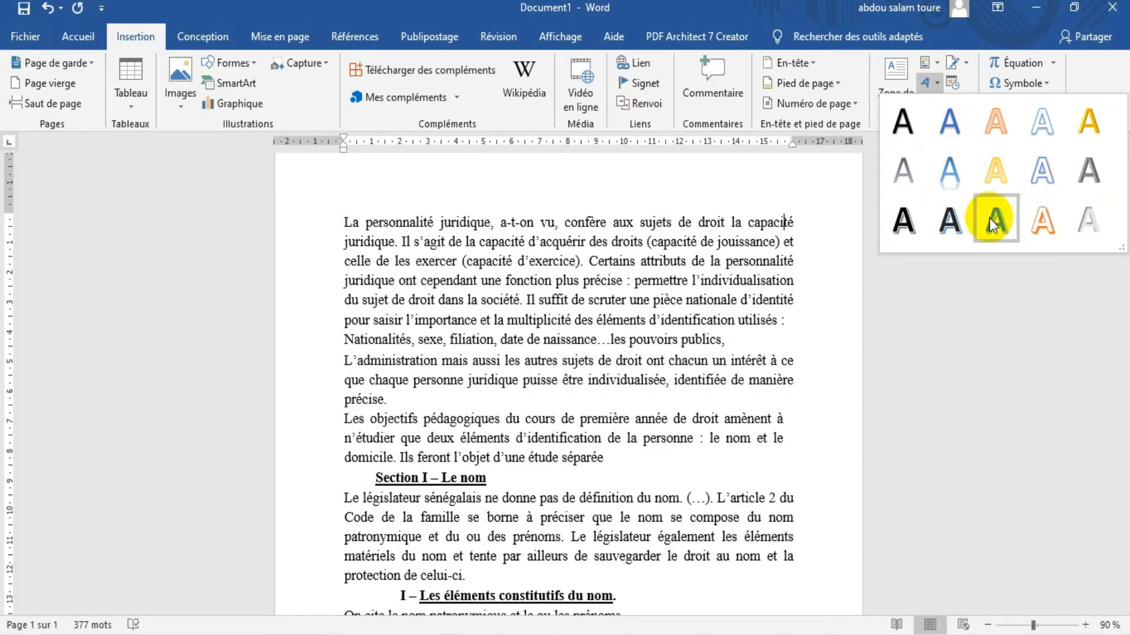
pyautogui.press('Escape')
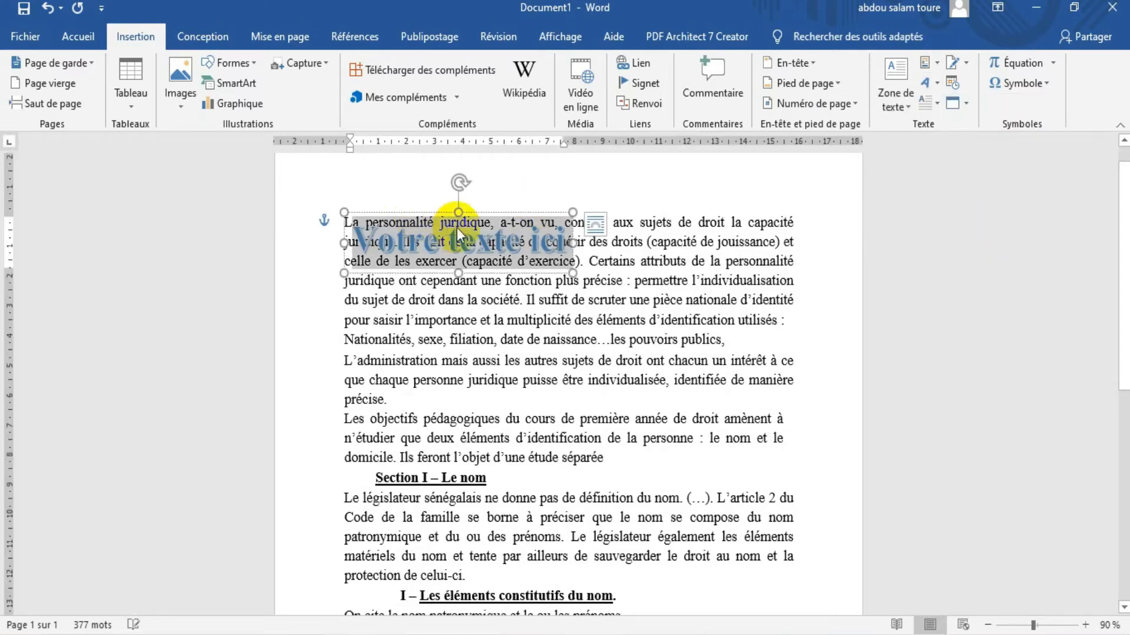
pyautogui.moveTo(501, 212); pyautogui.dragTo(590, 181)
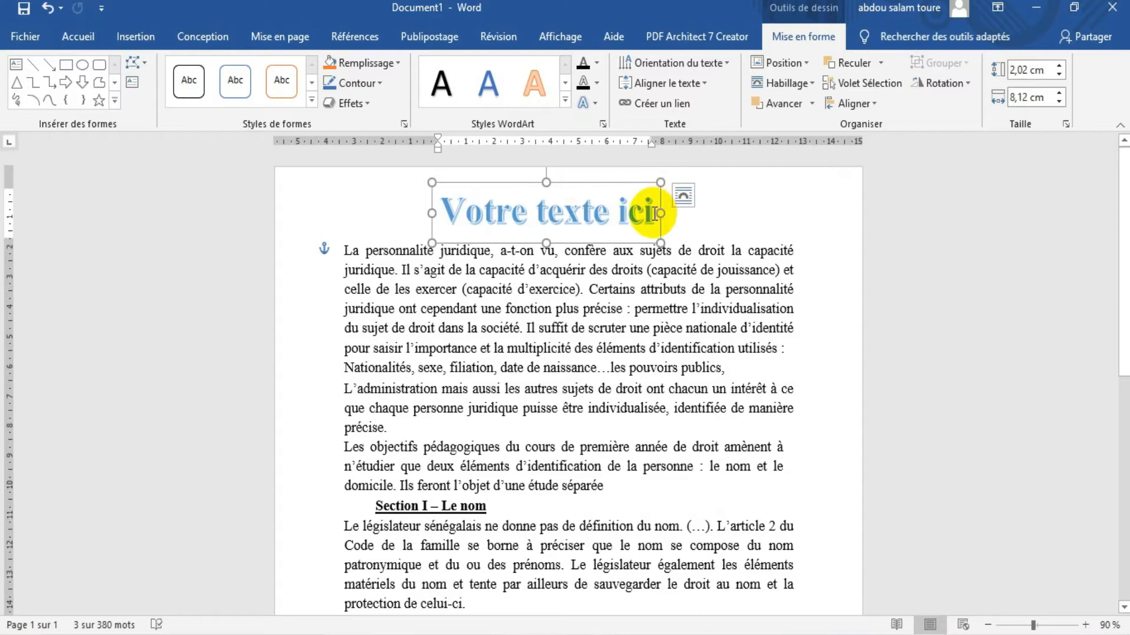
# Replace the WordArt placeholder text with "King boss design"
pyautogui.moveTo(652, 213); pyautogui.dragTo(451, 227)
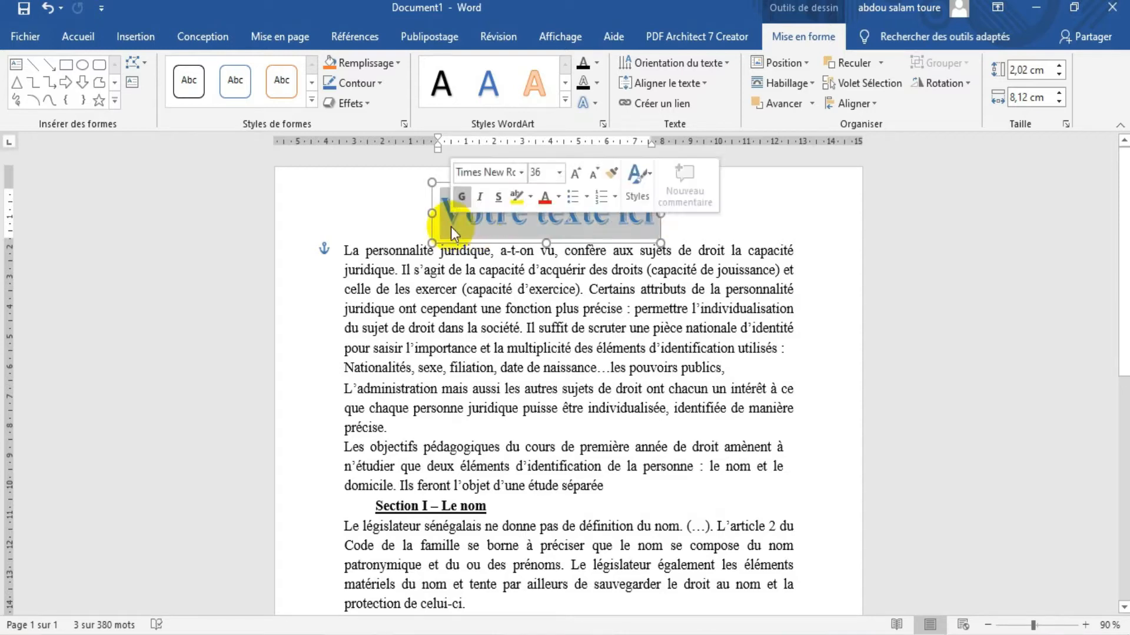
pyautogui.write('King')
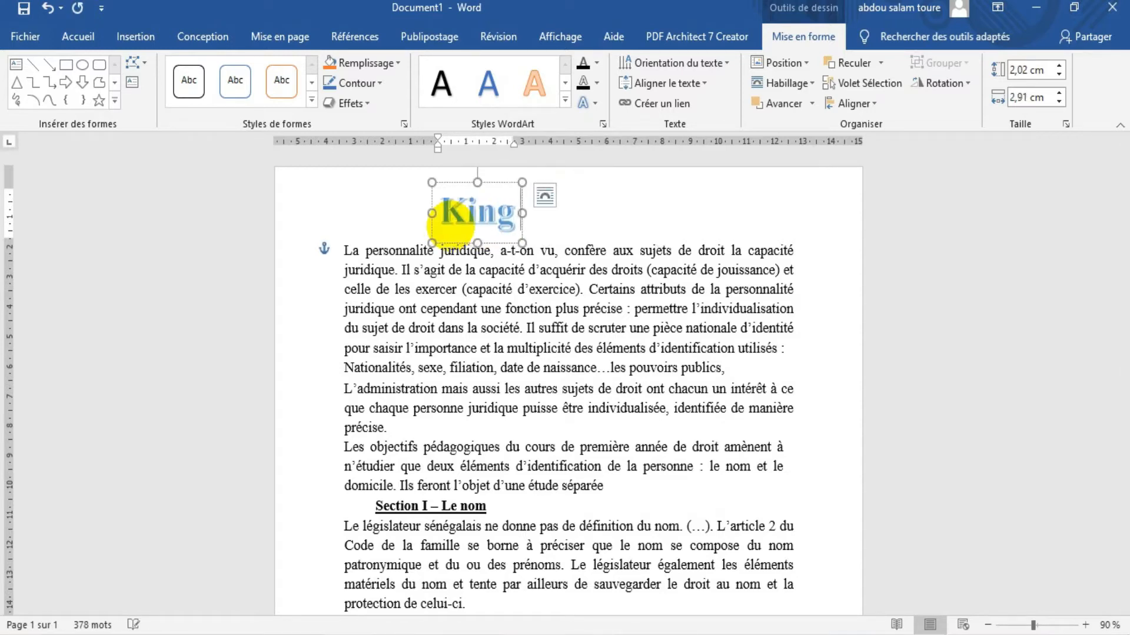
pyautogui.write(' boss')
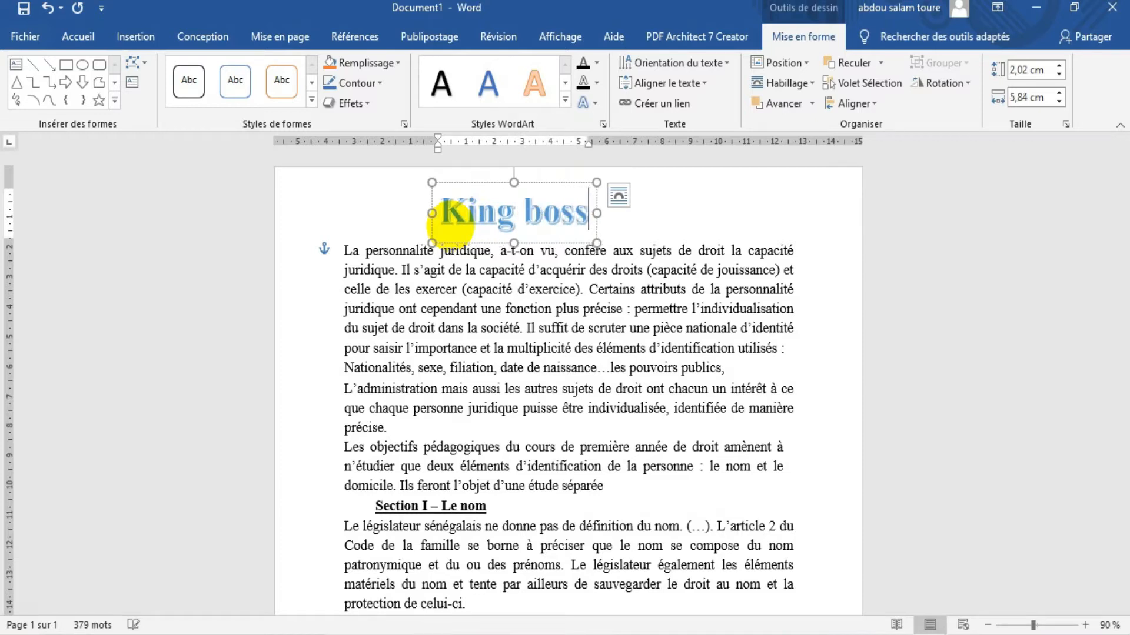
pyautogui.write(' des')
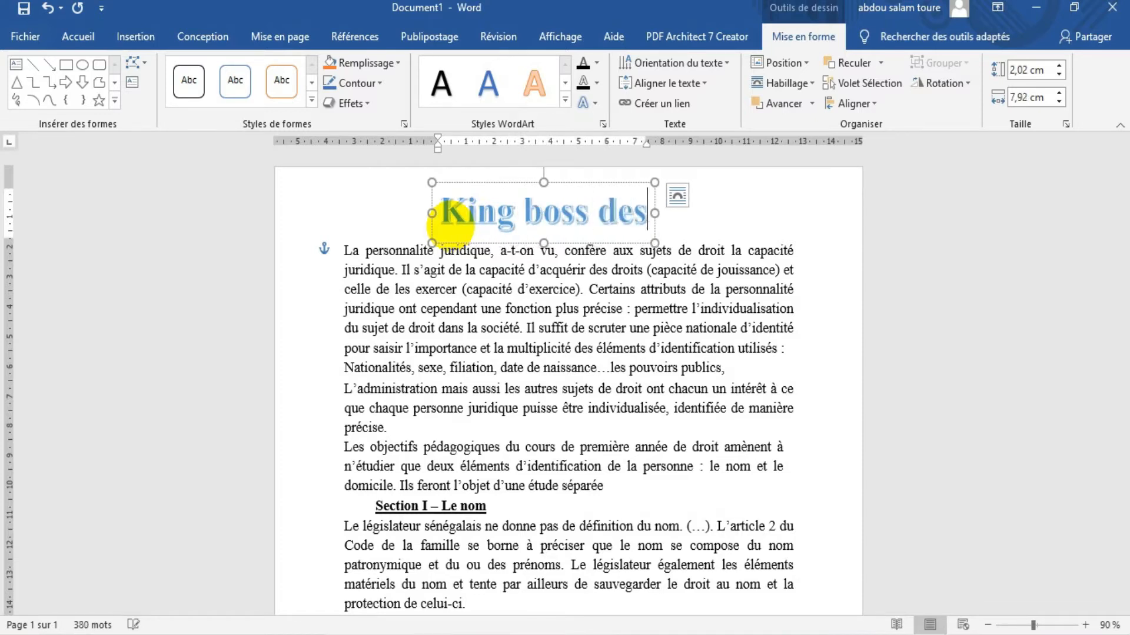
pyautogui.write('ign')
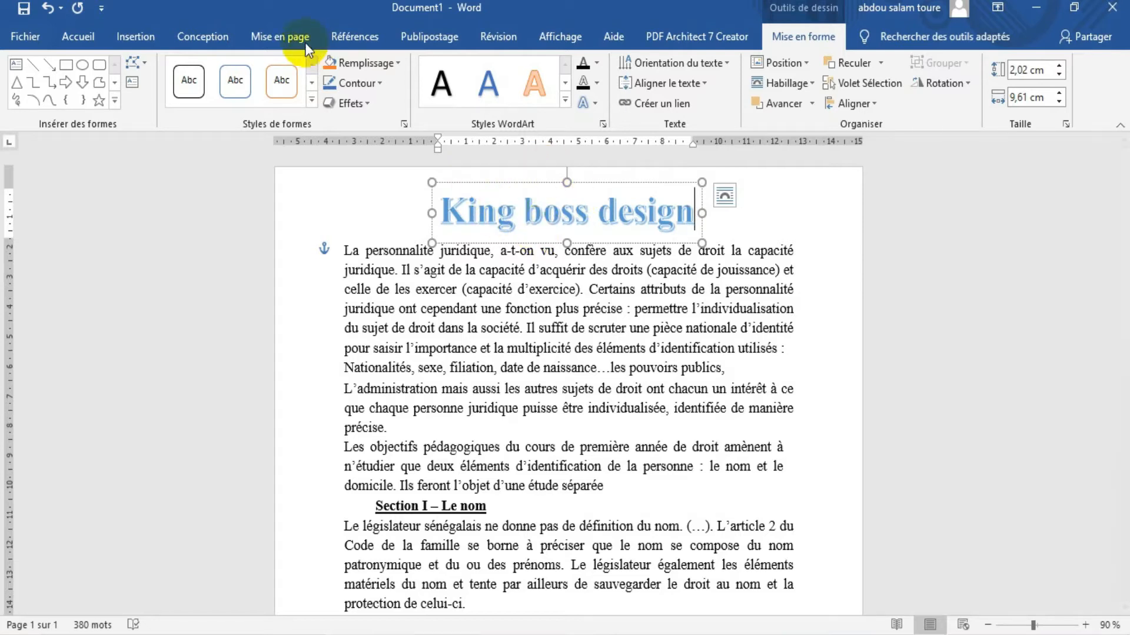
# Try an orange shape fill on the title's WordArt box and return it to no fill
pyautogui.click(330, 61)
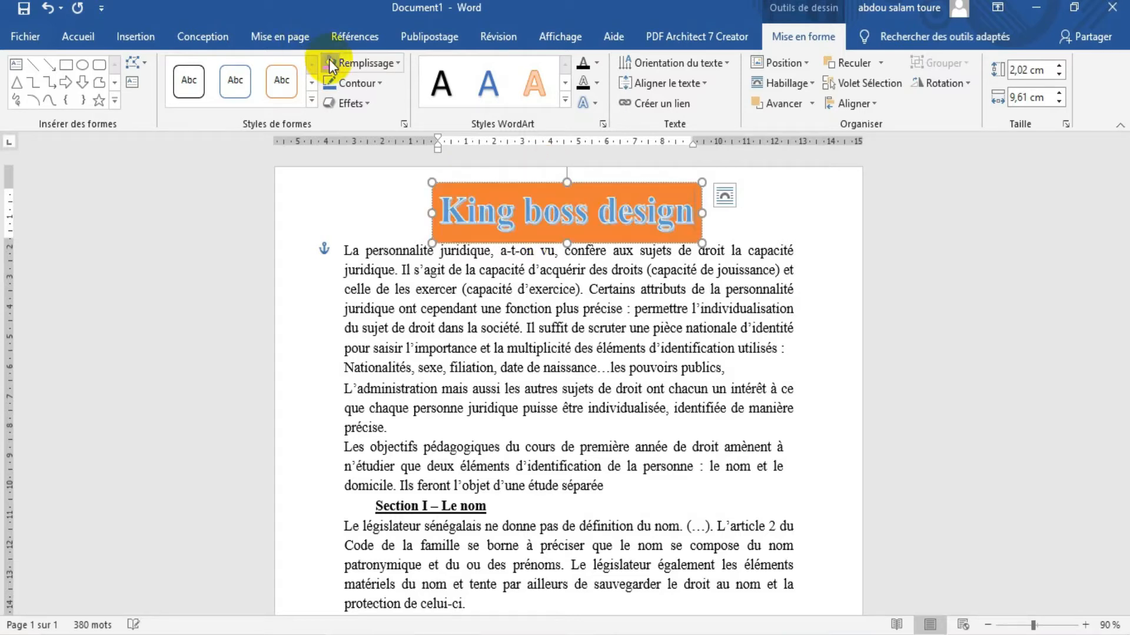
pyautogui.click(394, 63)
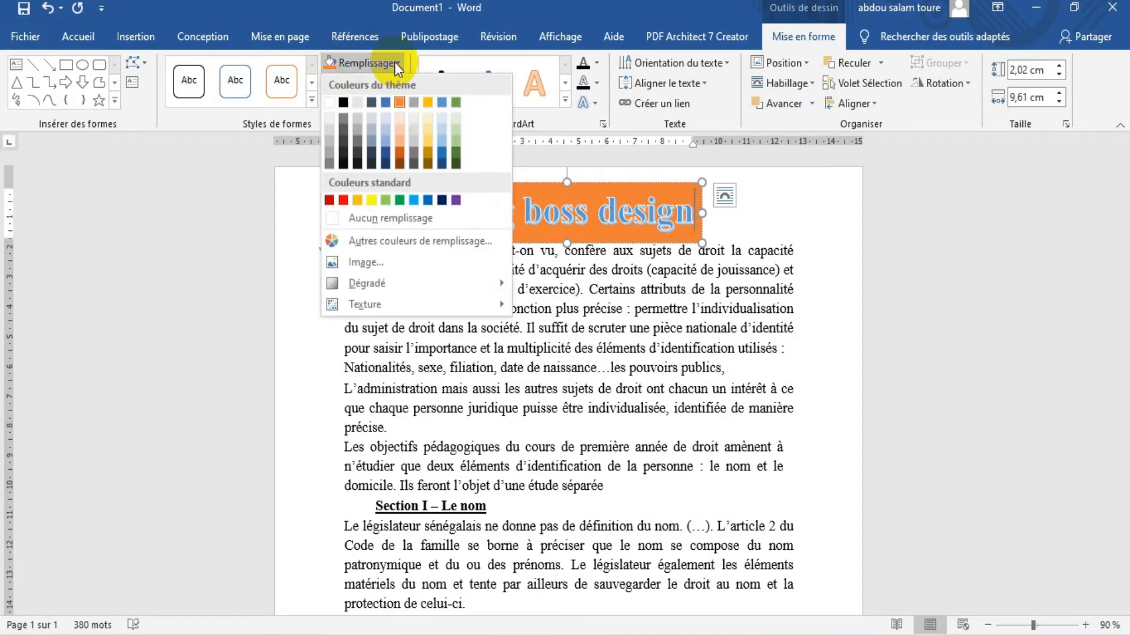
pyautogui.click(362, 218)
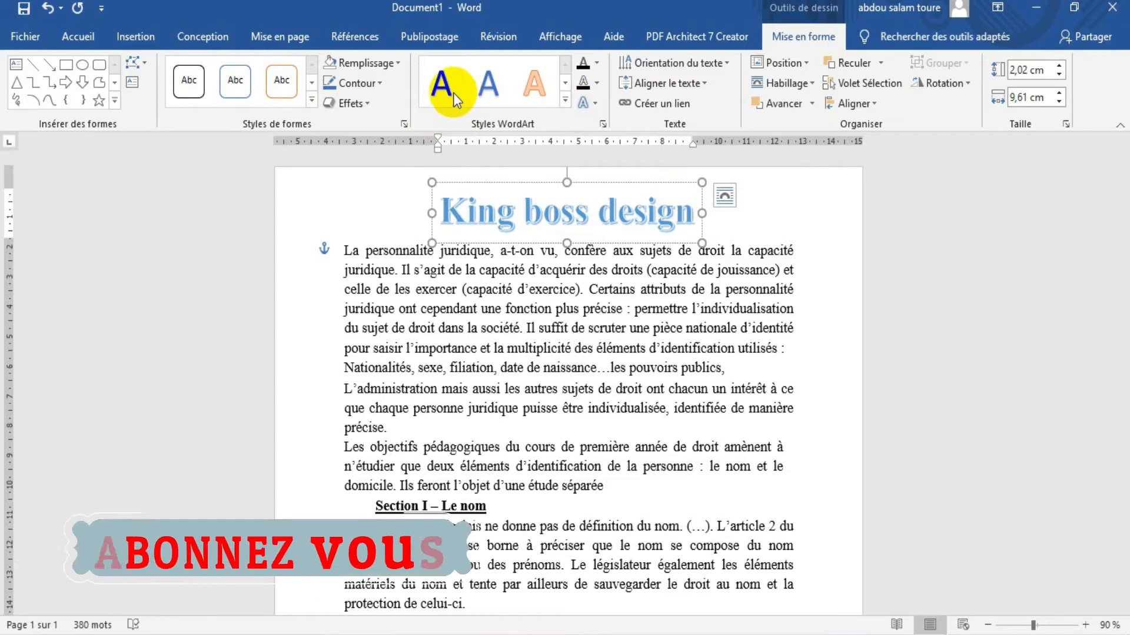
# Apply the blue WordArt style with reflection to the whole "King boss design" title
pyautogui.click(564, 101)
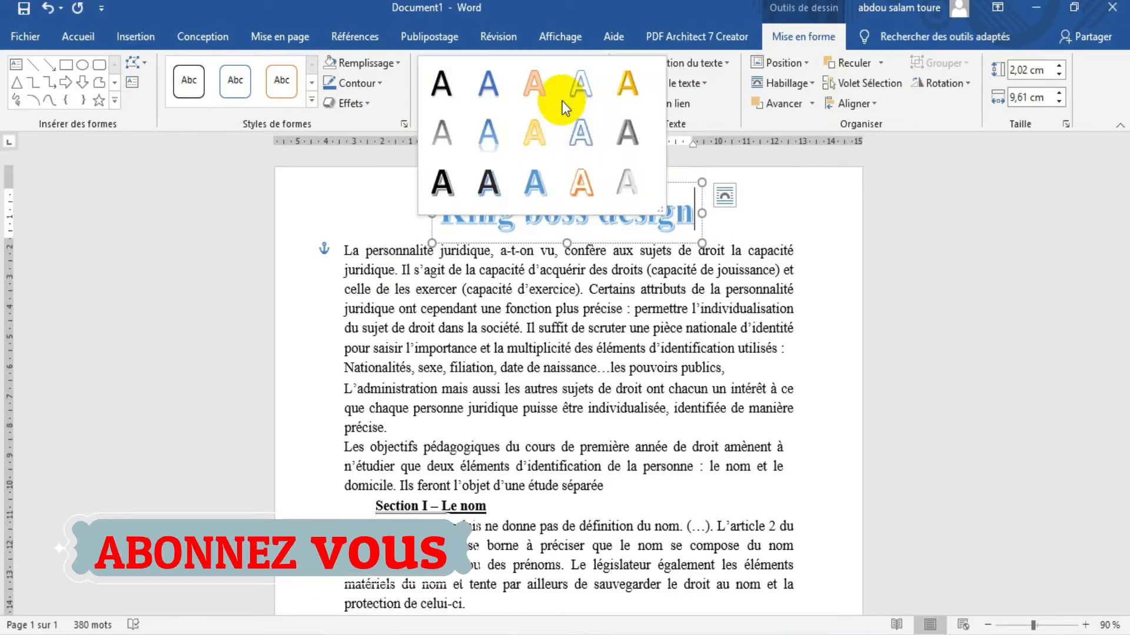
pyautogui.click(496, 137)
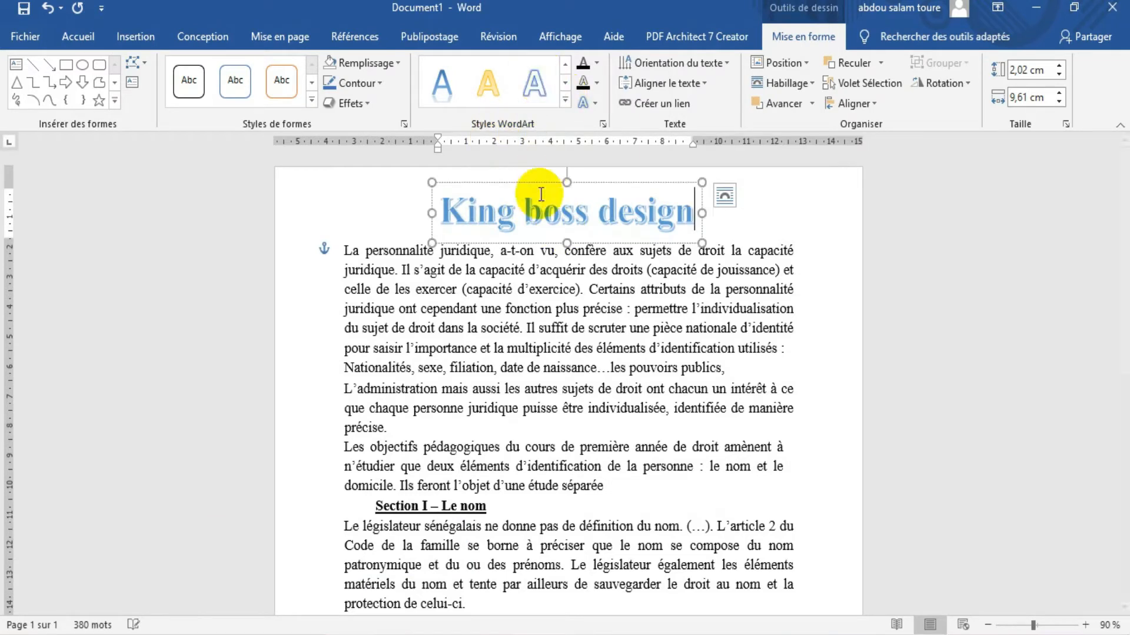
pyautogui.moveTo(696, 212); pyautogui.dragTo(411, 212)
pyautogui.click(536, 77)
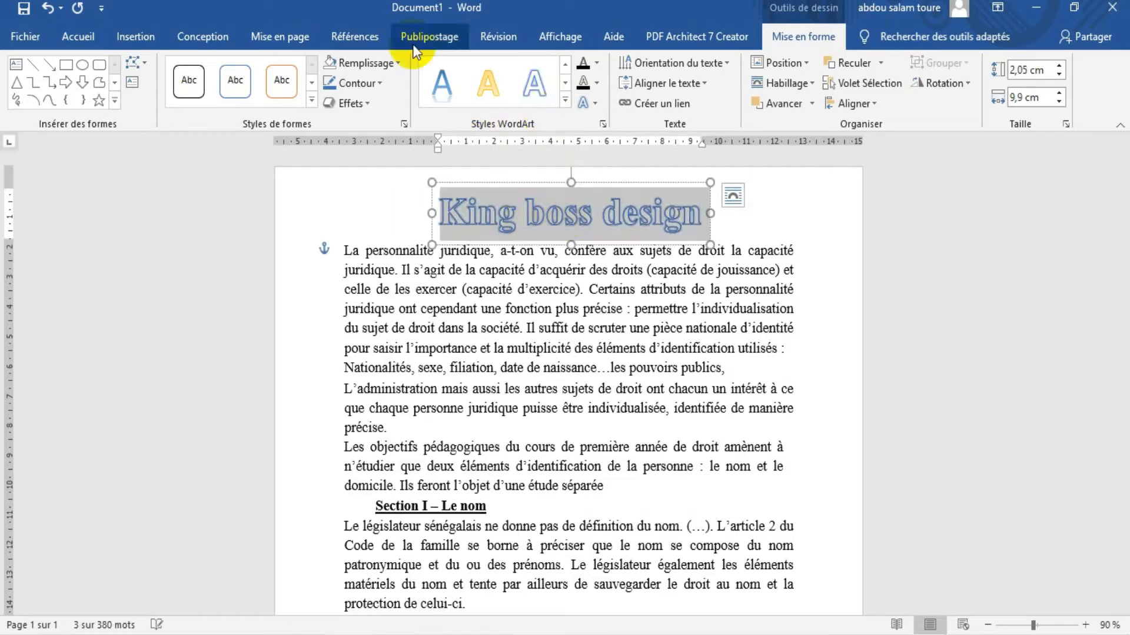
pyautogui.click(442, 83)
# Set the text fill of the whole title to the dark blue-gray theme colour
pyautogui.click(573, 224)
pyautogui.tripleClick(574, 224)
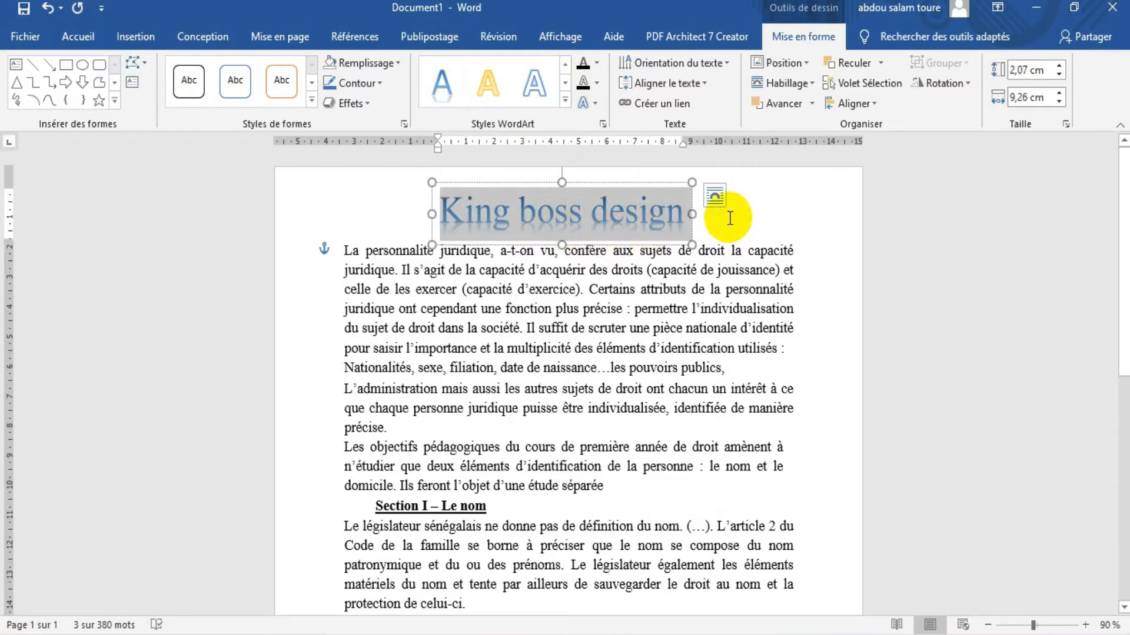
pyautogui.click(598, 62)
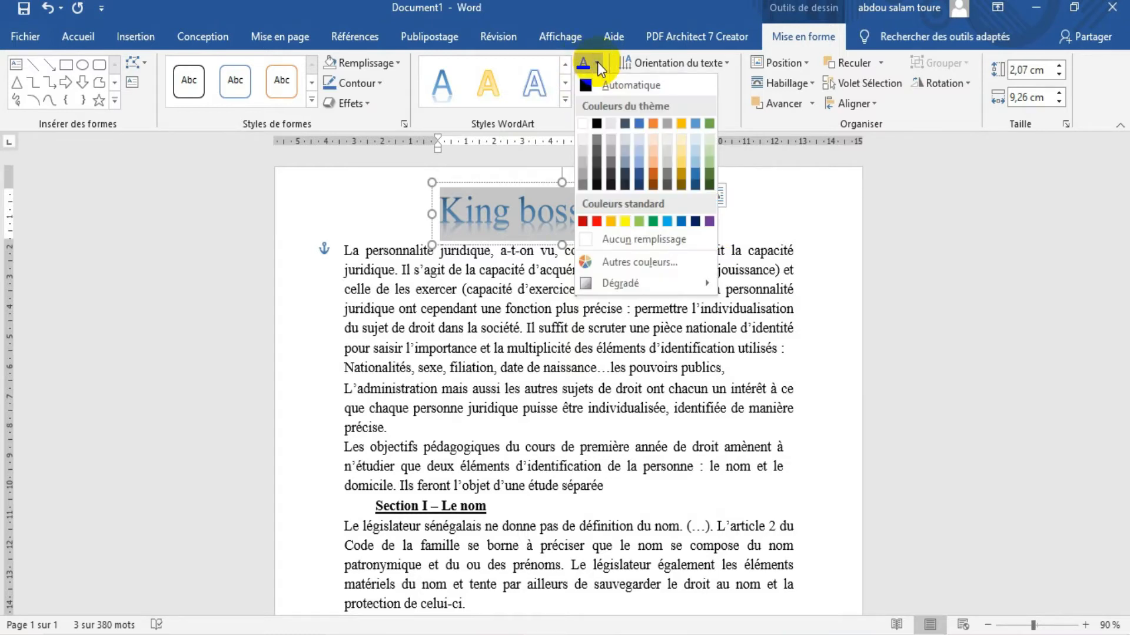
pyautogui.click(627, 127)
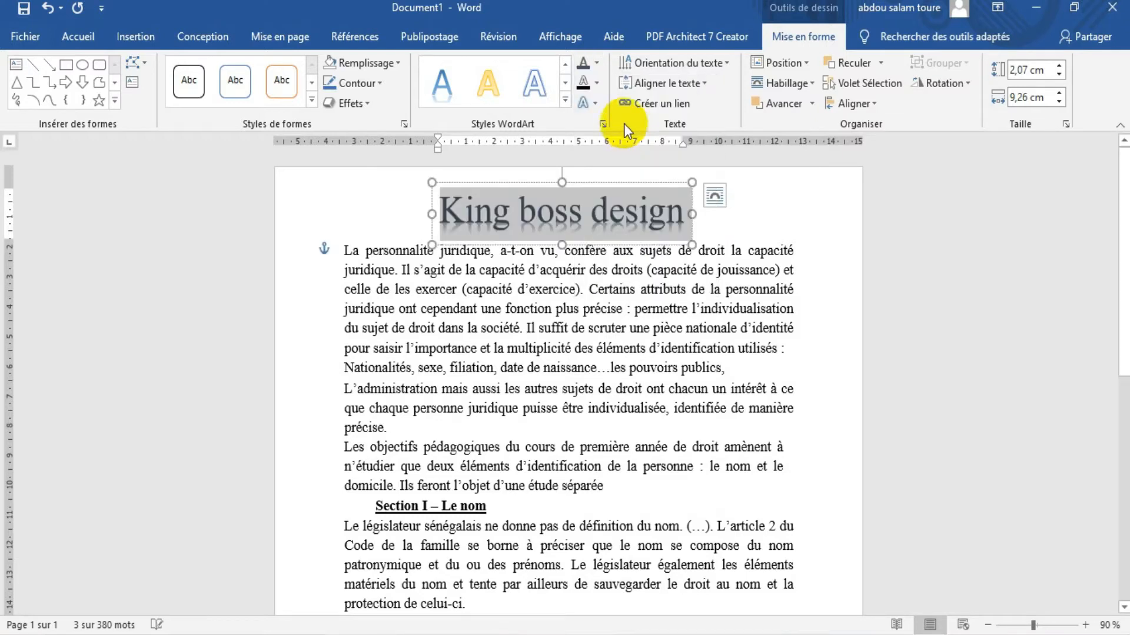
# Try a text outline on the title letters and set them back to no outline
pyautogui.click(584, 81)
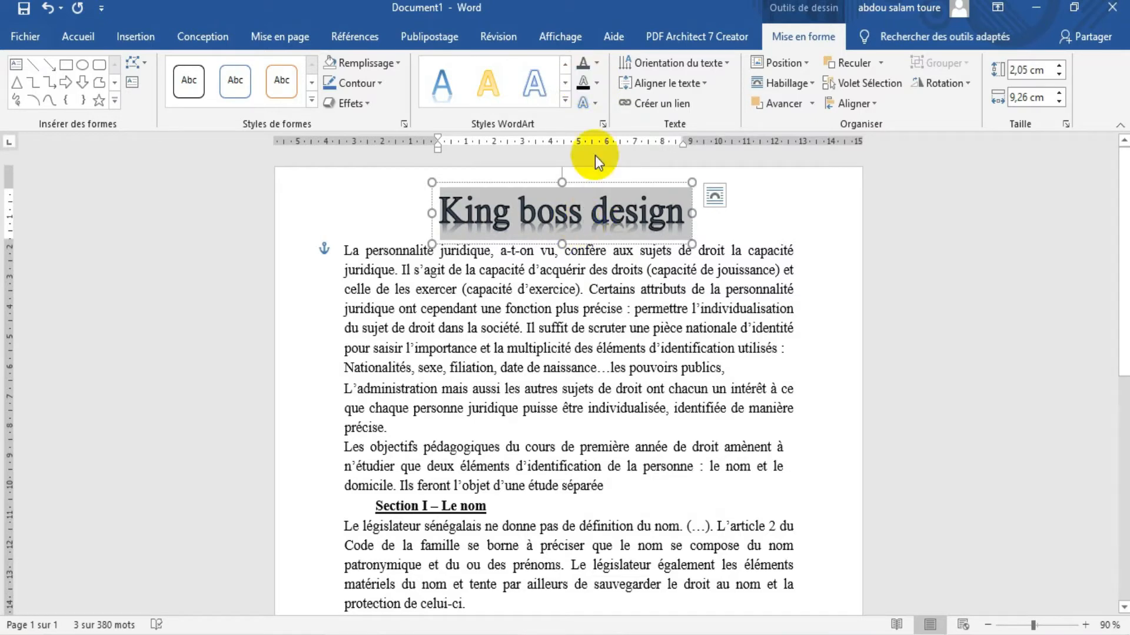
pyautogui.click(596, 83)
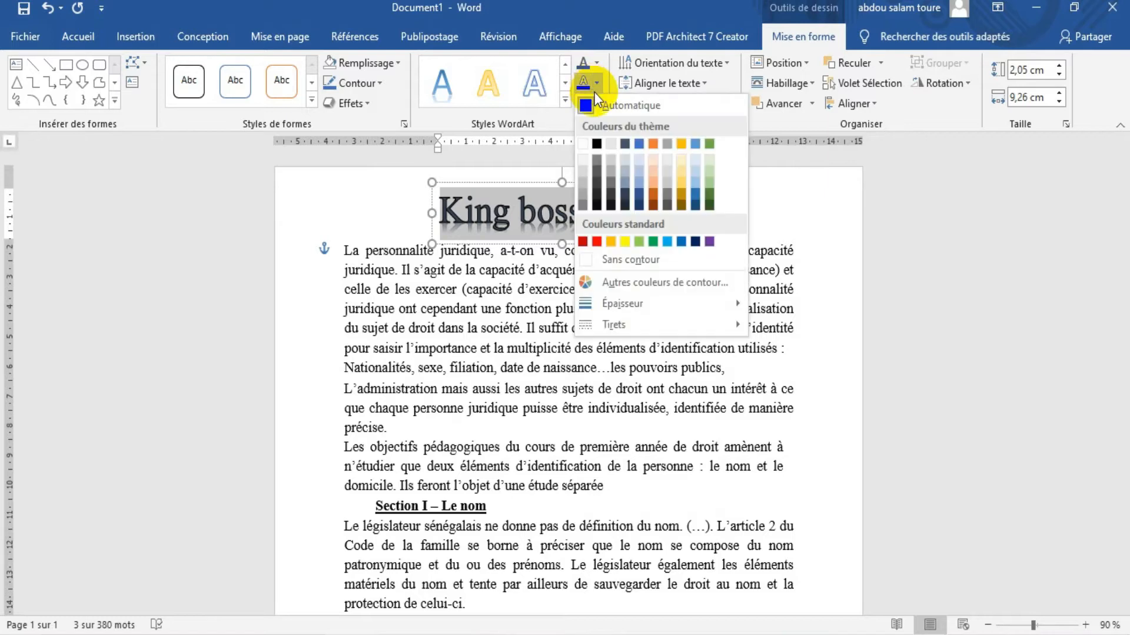
pyautogui.click(630, 258)
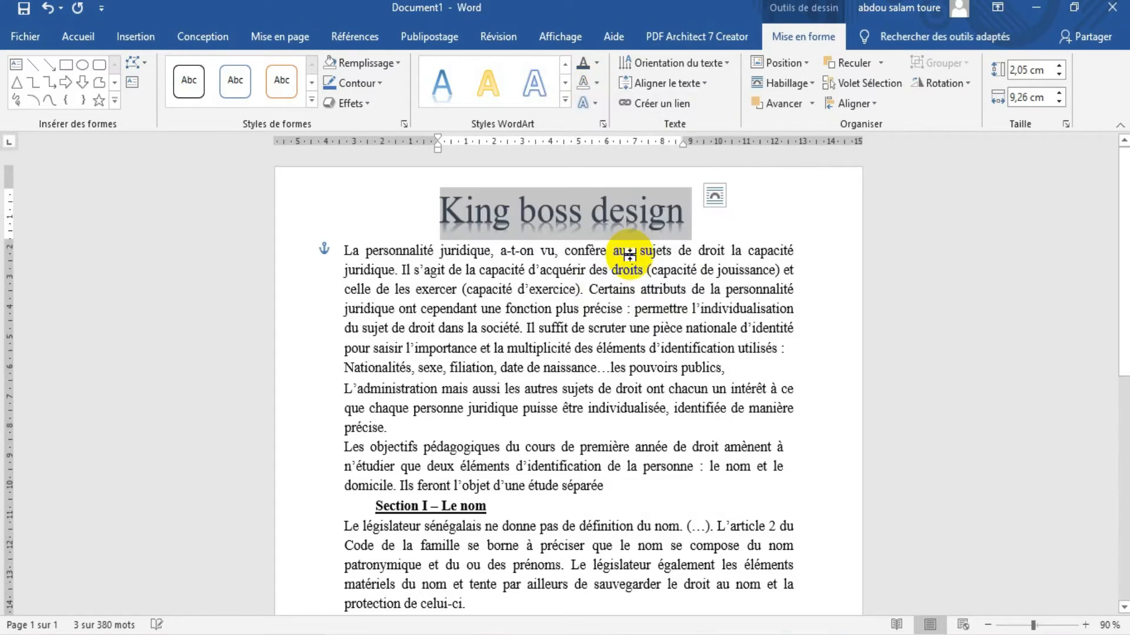
# Apply the circle-shaped follow-path transformation to the "King boss design" title text
pyautogui.click(595, 106)
pyautogui.click(600, 207)
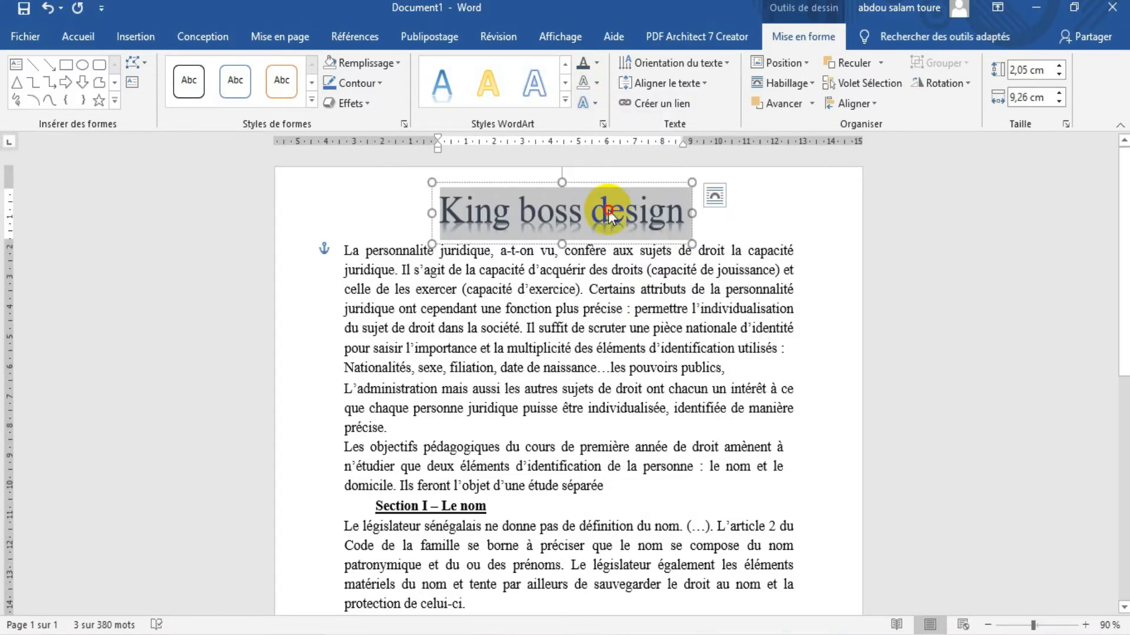
pyautogui.click(595, 106)
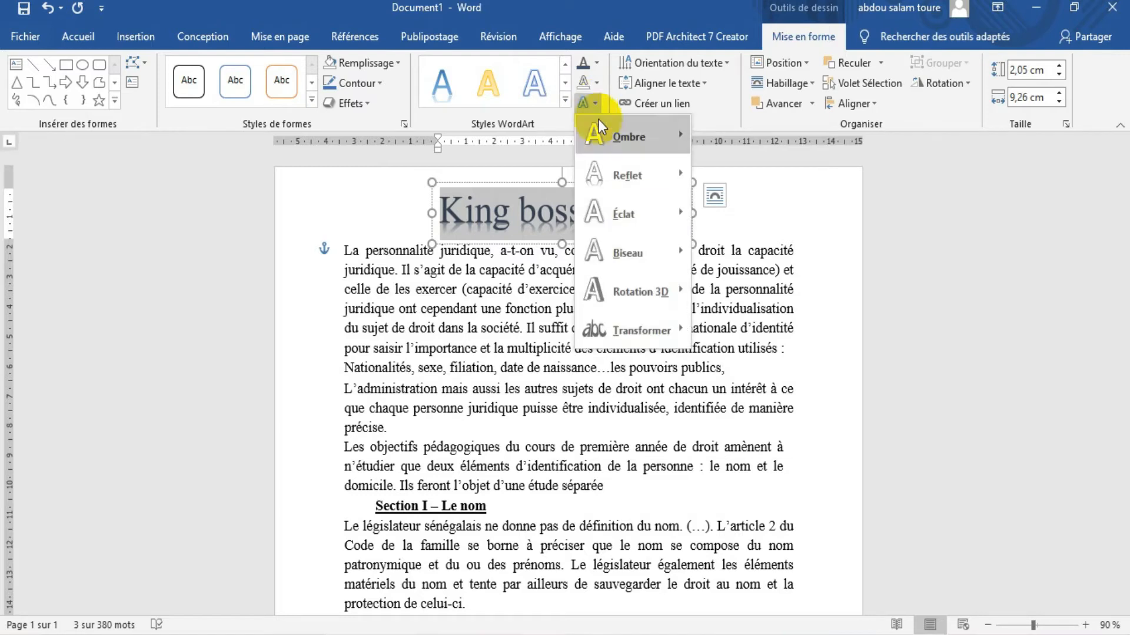
pyautogui.moveTo(615, 141)
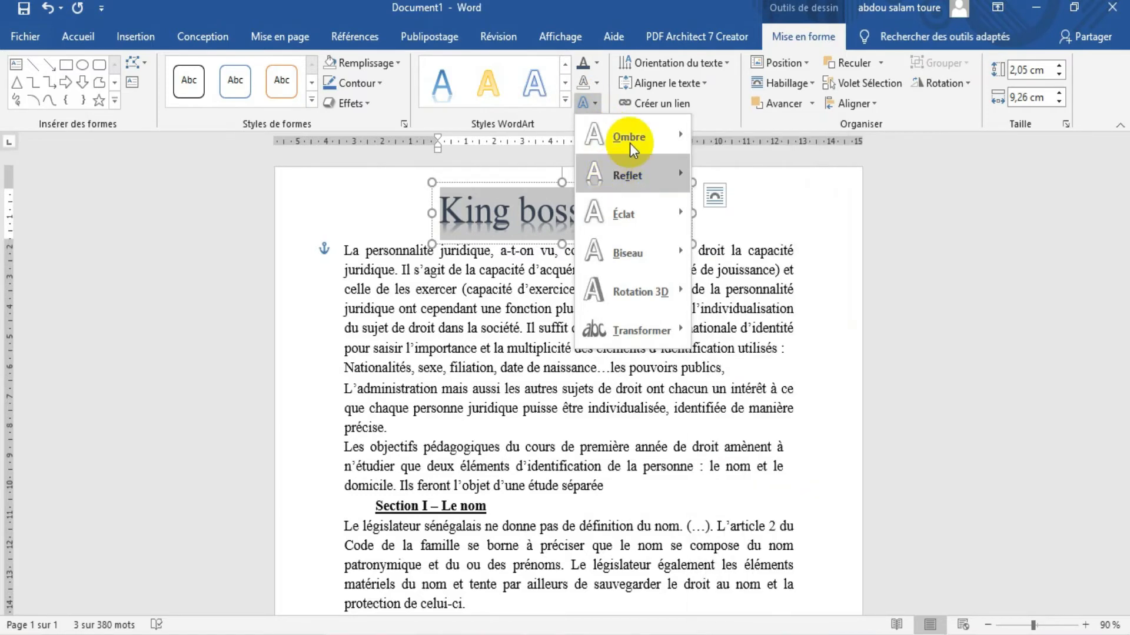
pyautogui.moveTo(652, 125)
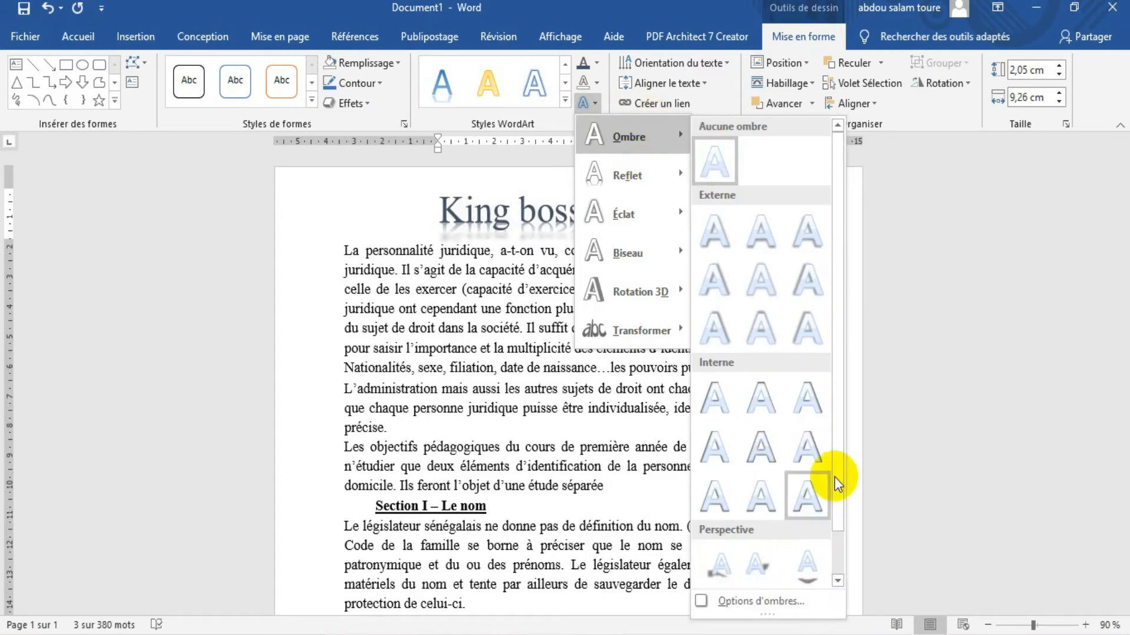
pyautogui.moveTo(837, 480); pyautogui.dragTo(837, 522)
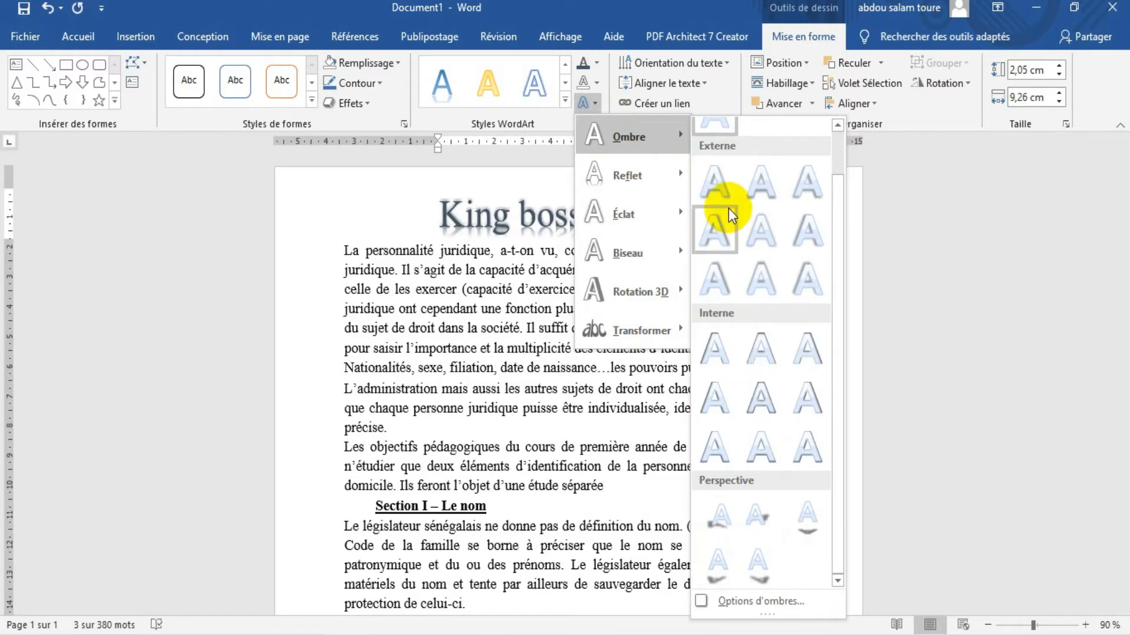
pyautogui.moveTo(678, 177)
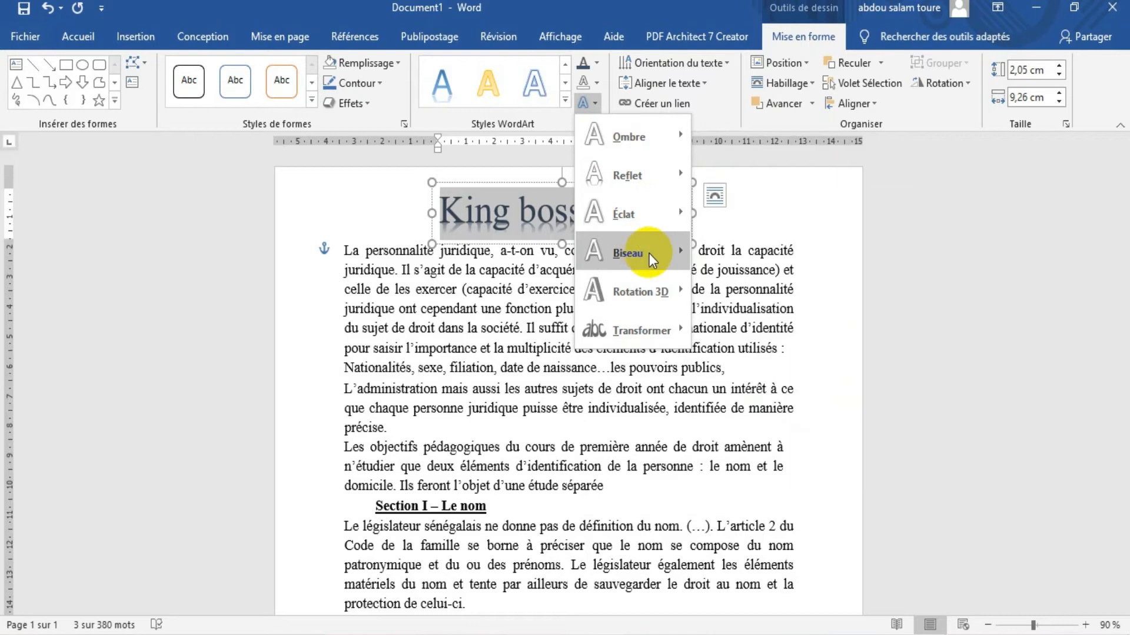
pyautogui.moveTo(640, 287)
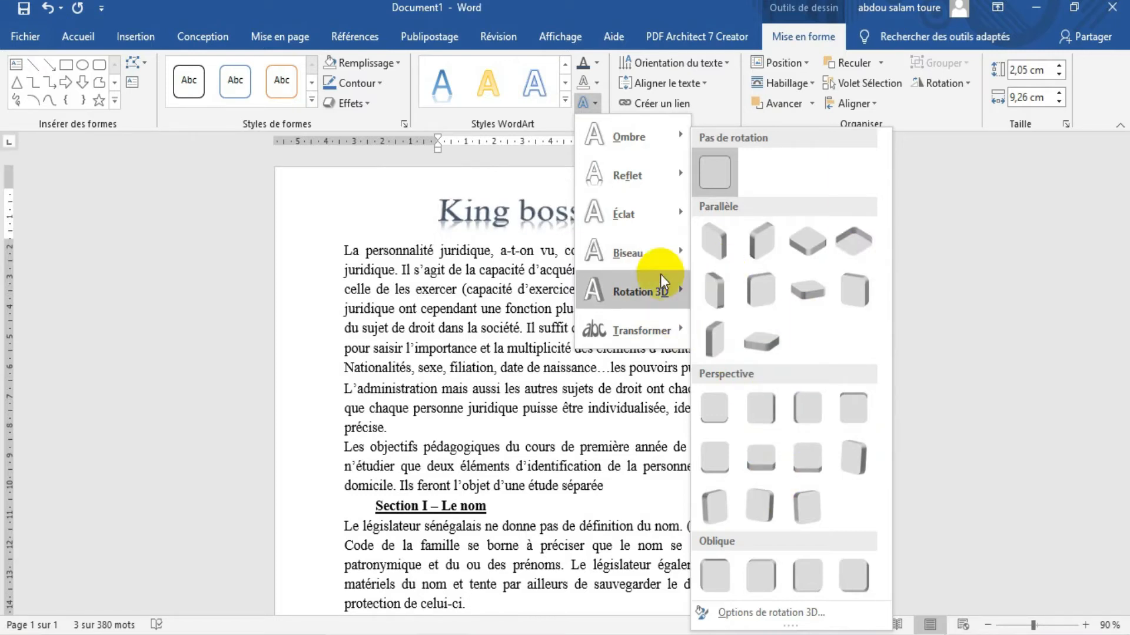
pyautogui.moveTo(648, 333)
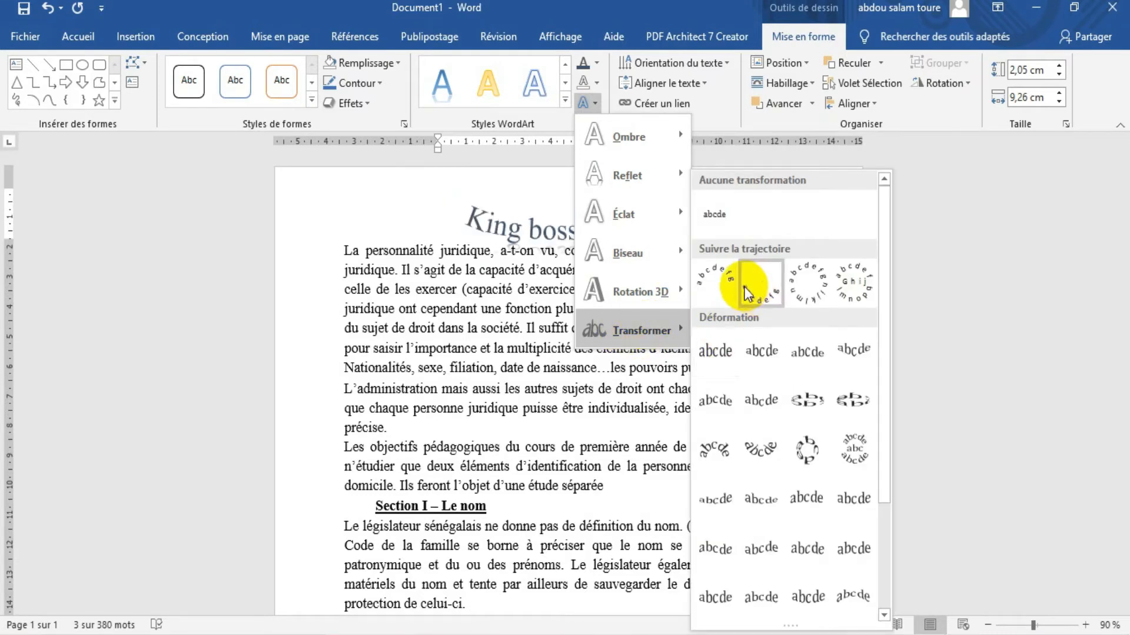
pyautogui.click(804, 281)
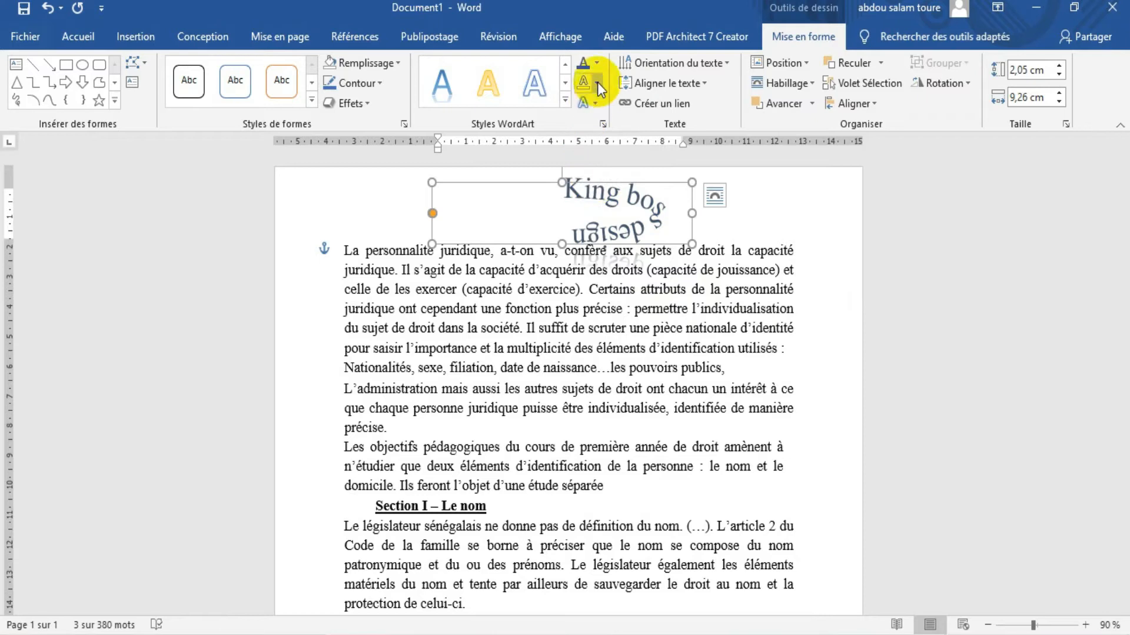
# Remove the transformation effect from the "King boss design" title so its text runs straight
pyautogui.click(595, 101)
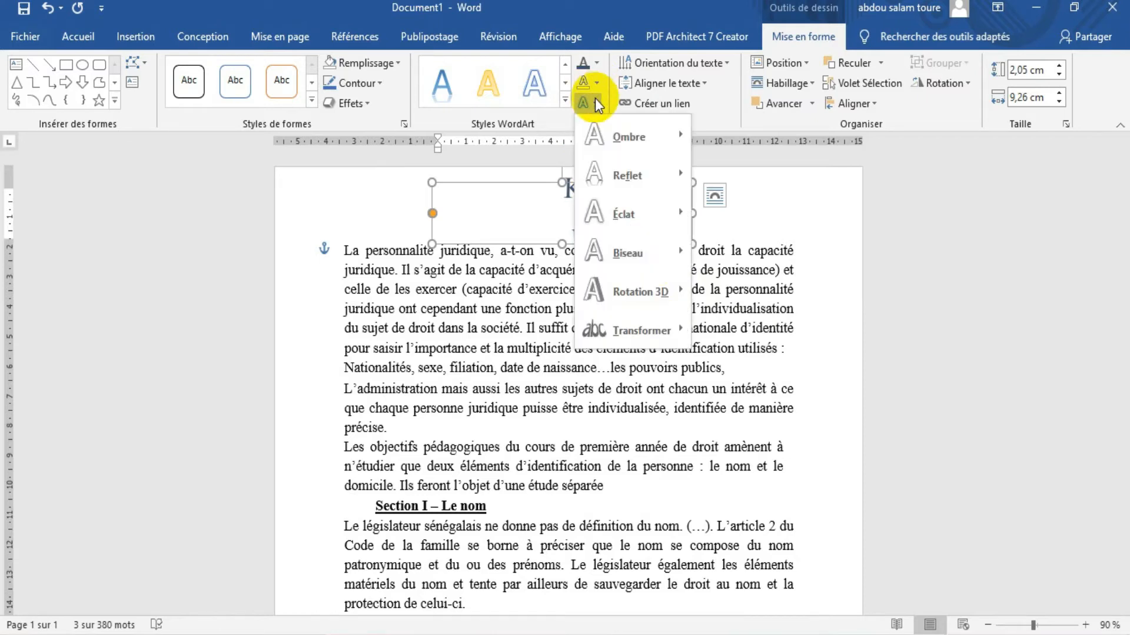
pyautogui.click(671, 328)
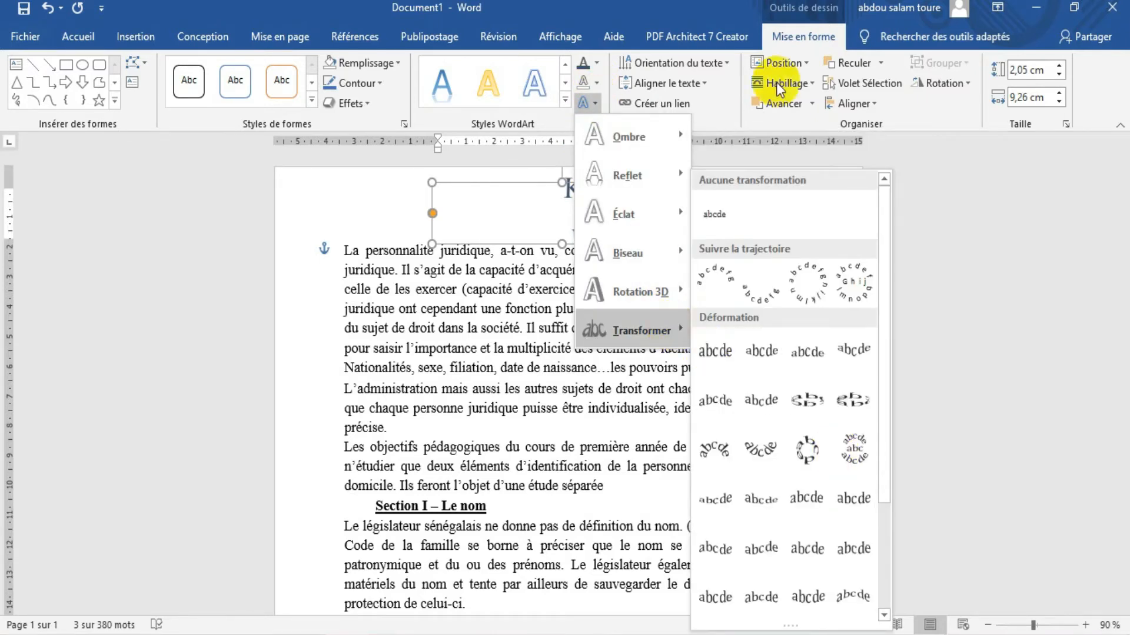
pyautogui.click(716, 209)
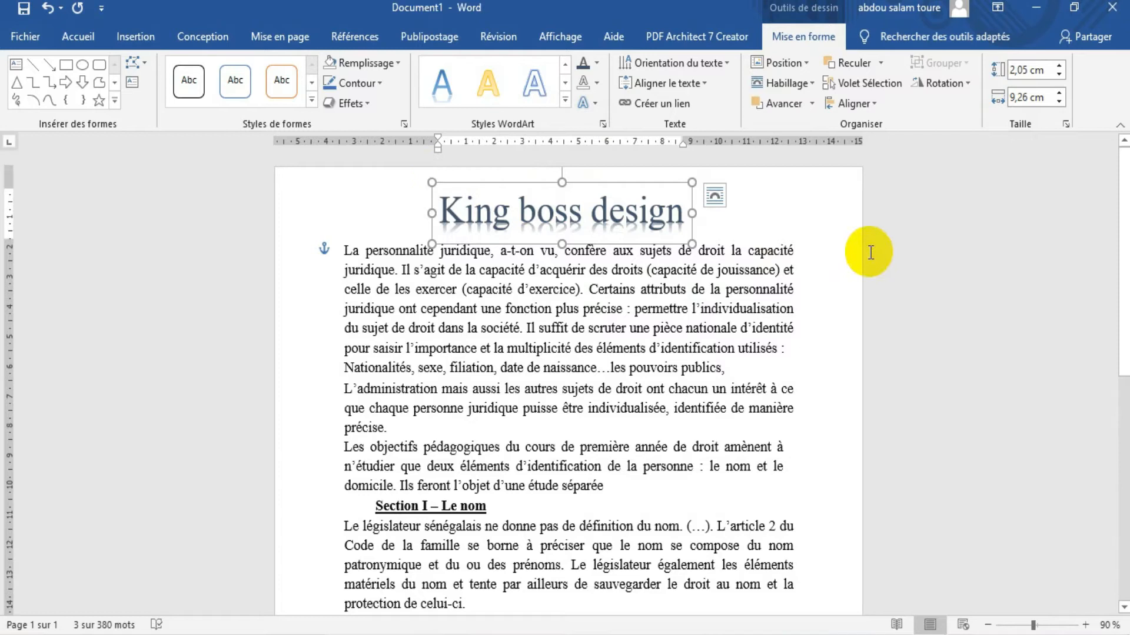
# Insert the picture "Capture d'écran (2)" from the Captures d'écran folder within the word "capacité" in the first line of body text
pyautogui.click(763, 212)
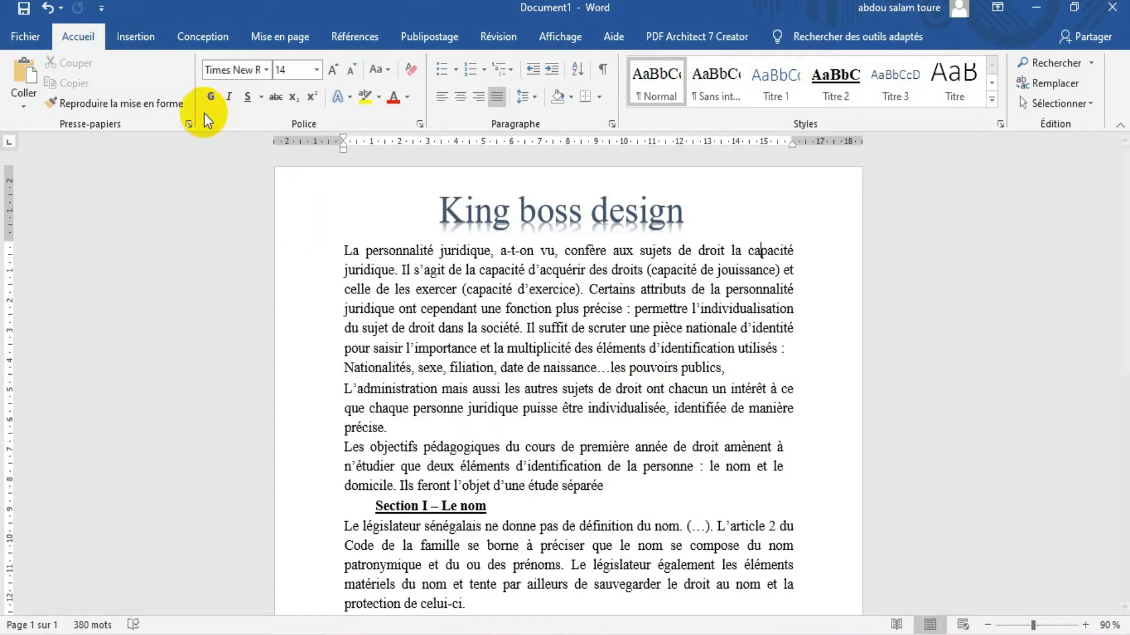
pyautogui.click(131, 41)
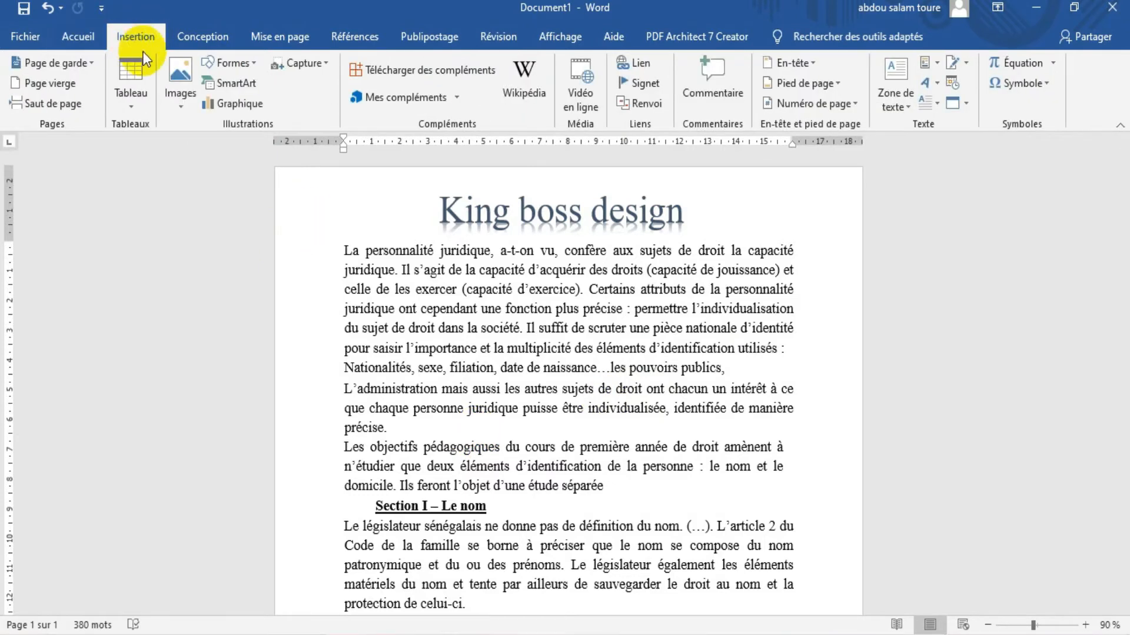
pyautogui.click(186, 97)
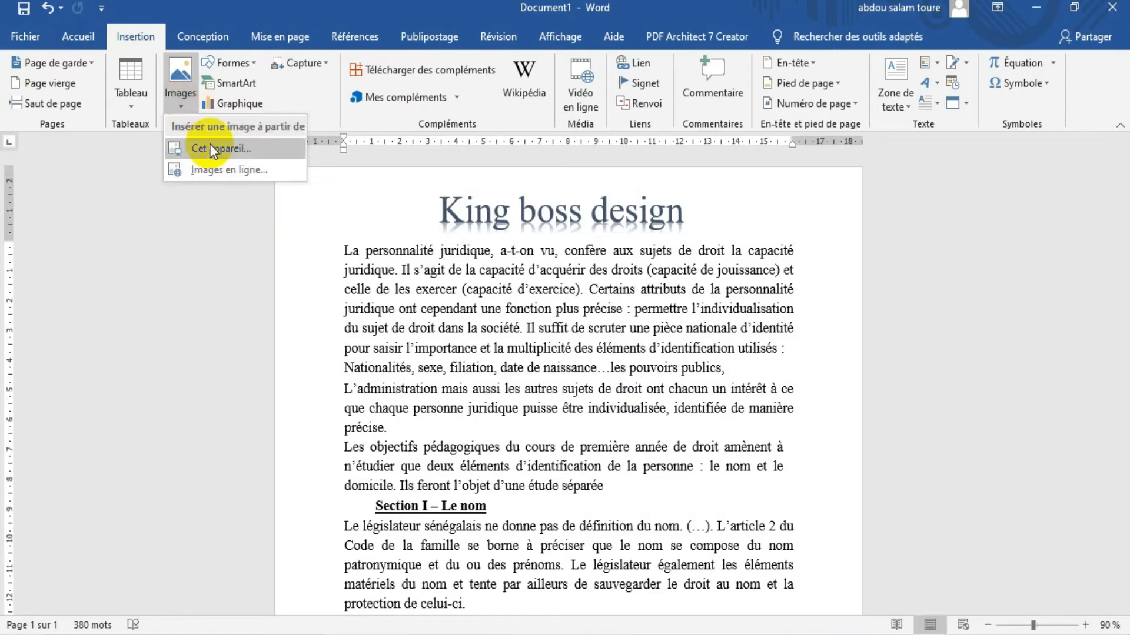
pyautogui.click(233, 152)
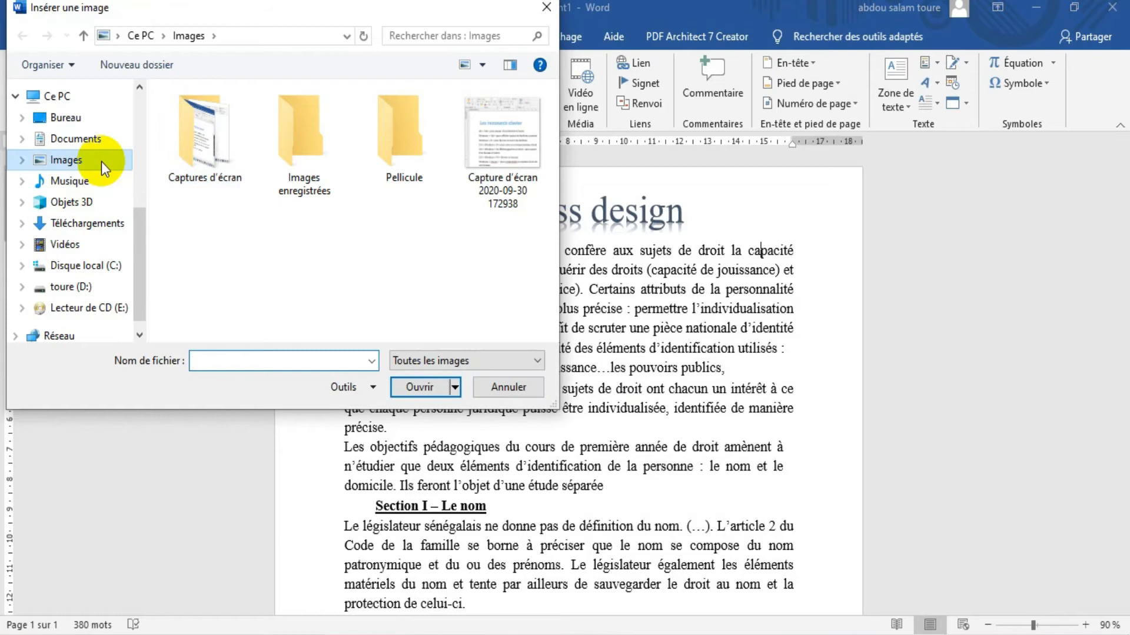
pyautogui.click(207, 138)
pyautogui.doubleClick(207, 138)
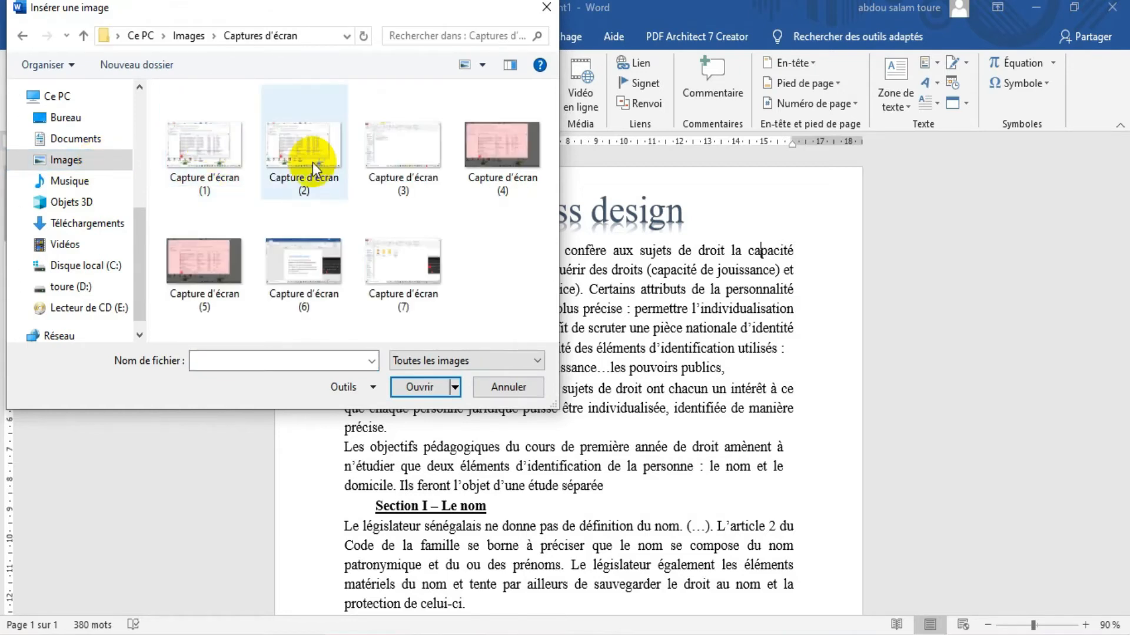
pyautogui.click(306, 143)
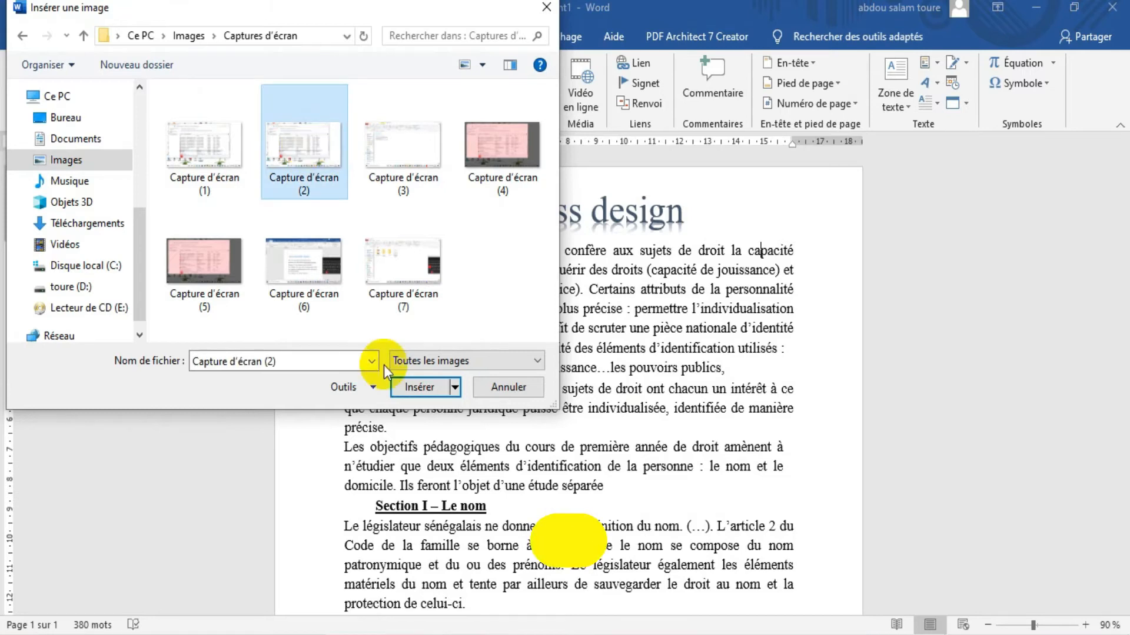
pyautogui.click(423, 389)
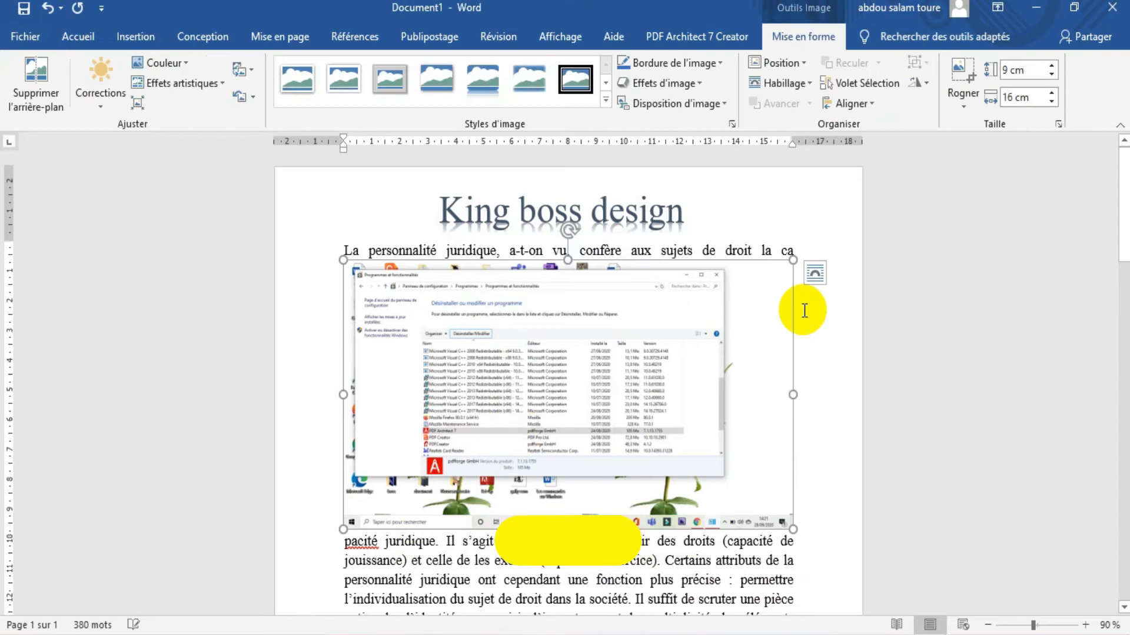
# Shrink the inserted picture to about 6.01 cm high and 7.53 cm wide
pyautogui.click(802, 316)
pyautogui.moveTo(802, 316); pyautogui.dragTo(684, 334)
pyautogui.moveTo(637, 263); pyautogui.dragTo(633, 382)
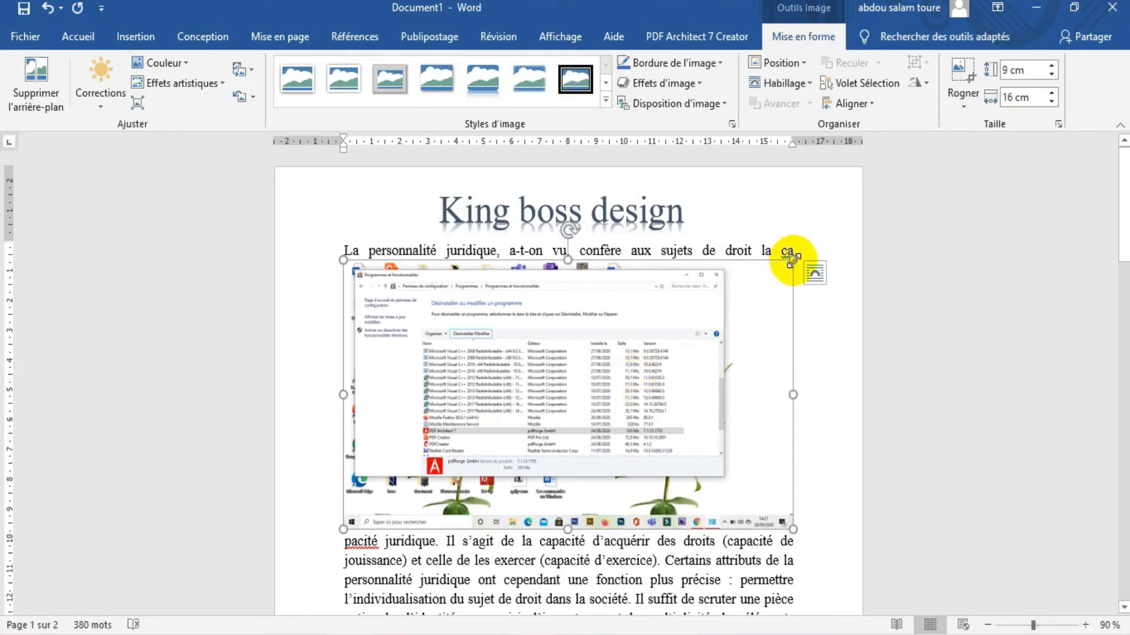
pyautogui.moveTo(793, 259); pyautogui.dragTo(643, 371)
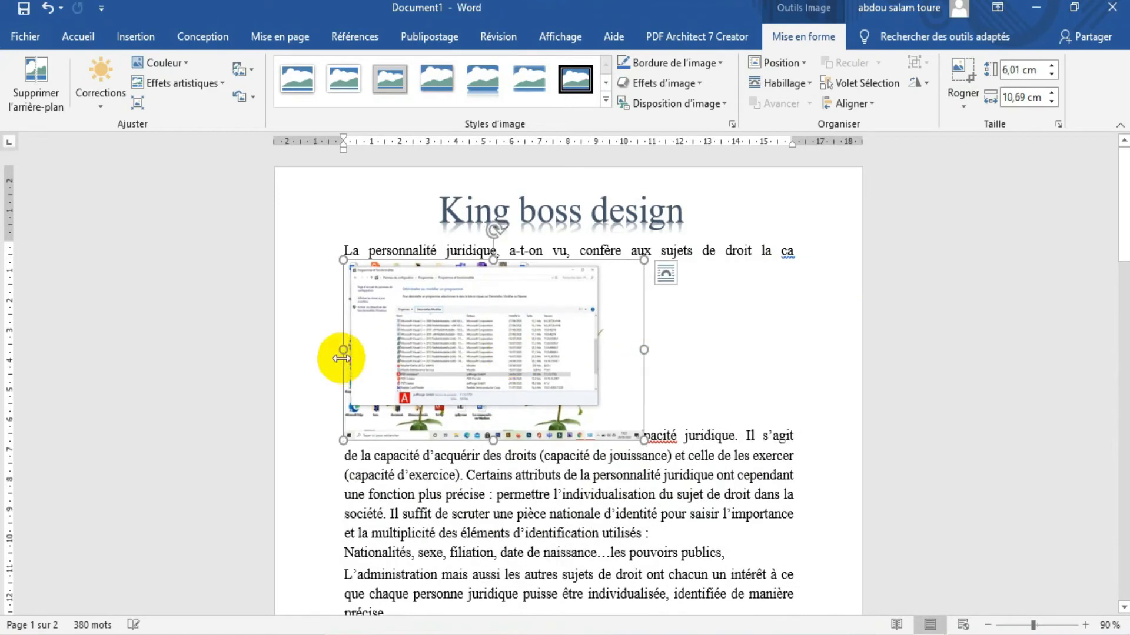
pyautogui.moveTo(341, 352); pyautogui.dragTo(436, 347)
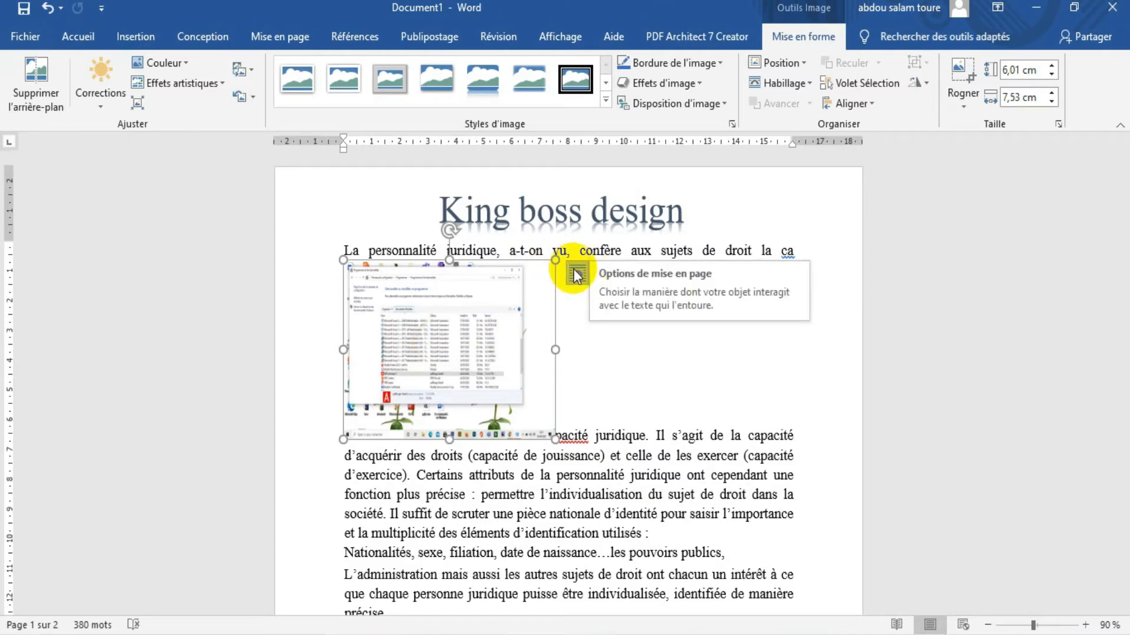
# Set the picture to tight text wrapping and move it into the middle of the paragraphs above the "Section I – Le nom" heading
pyautogui.click(578, 276)
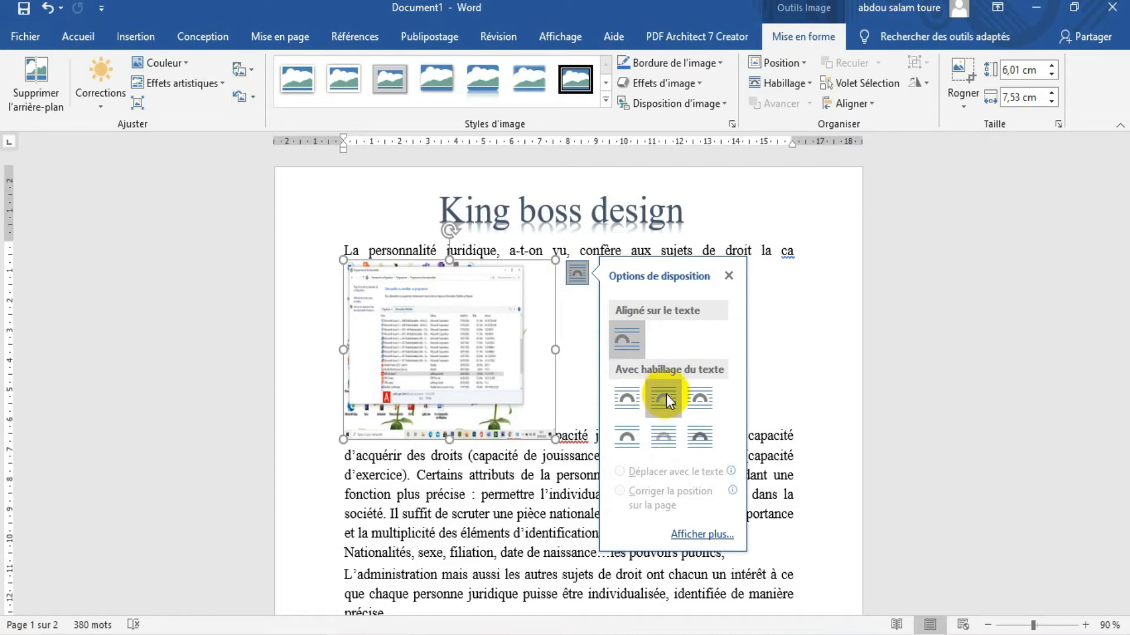
pyautogui.click(668, 401)
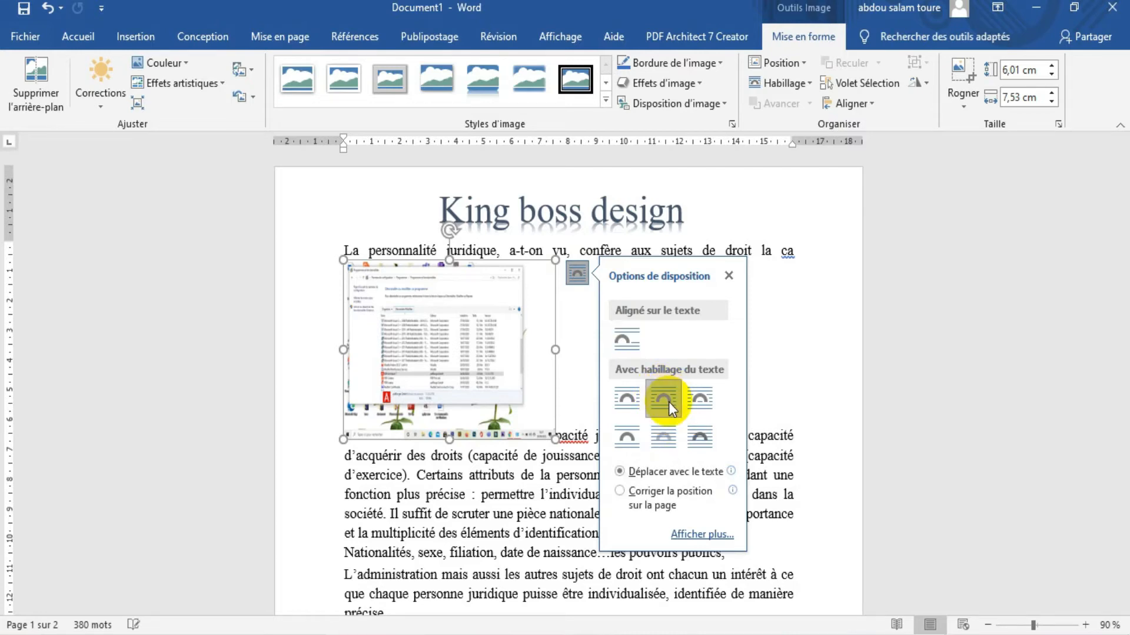
pyautogui.moveTo(468, 265); pyautogui.dragTo(565, 400)
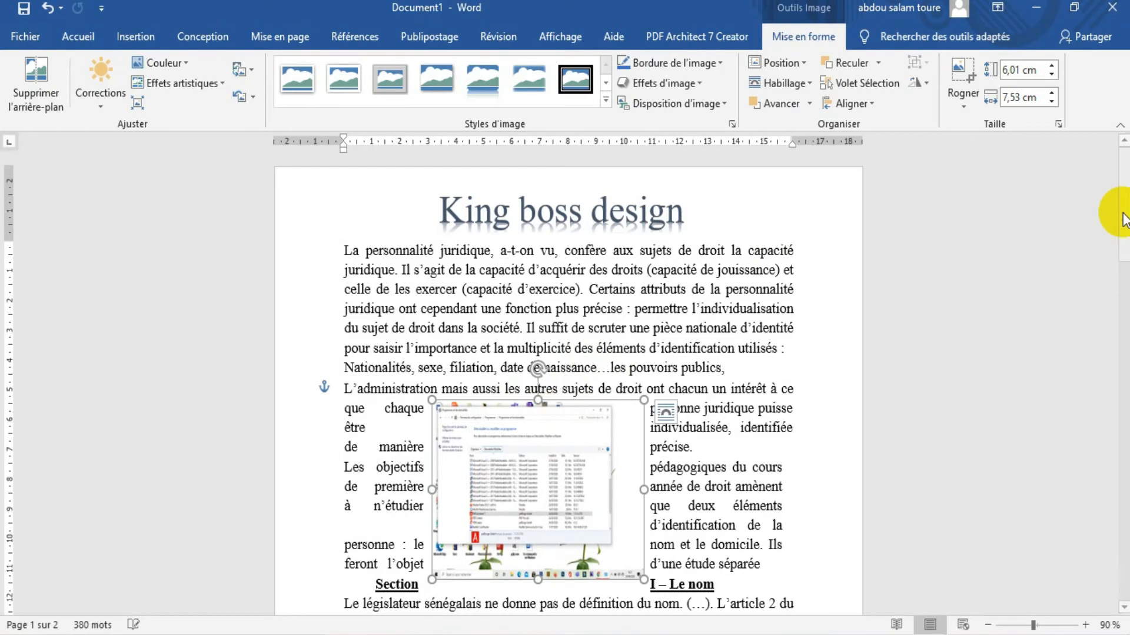
pyautogui.moveTo(1123, 213); pyautogui.dragTo(1115, 254)
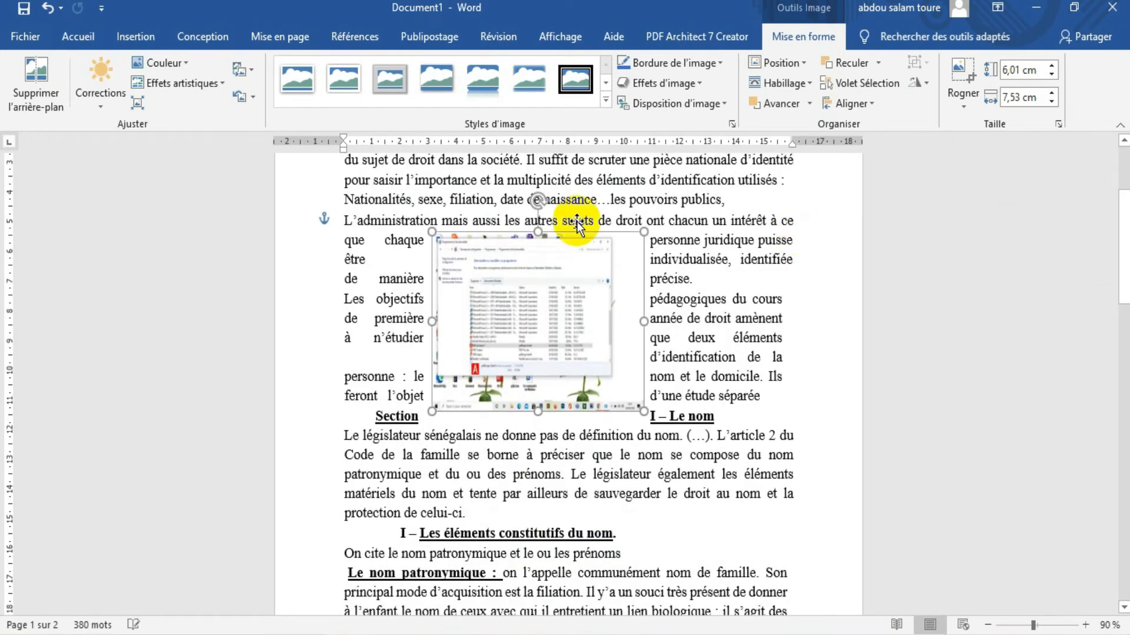
pyautogui.moveTo(575, 232); pyautogui.dragTo(613, 247)
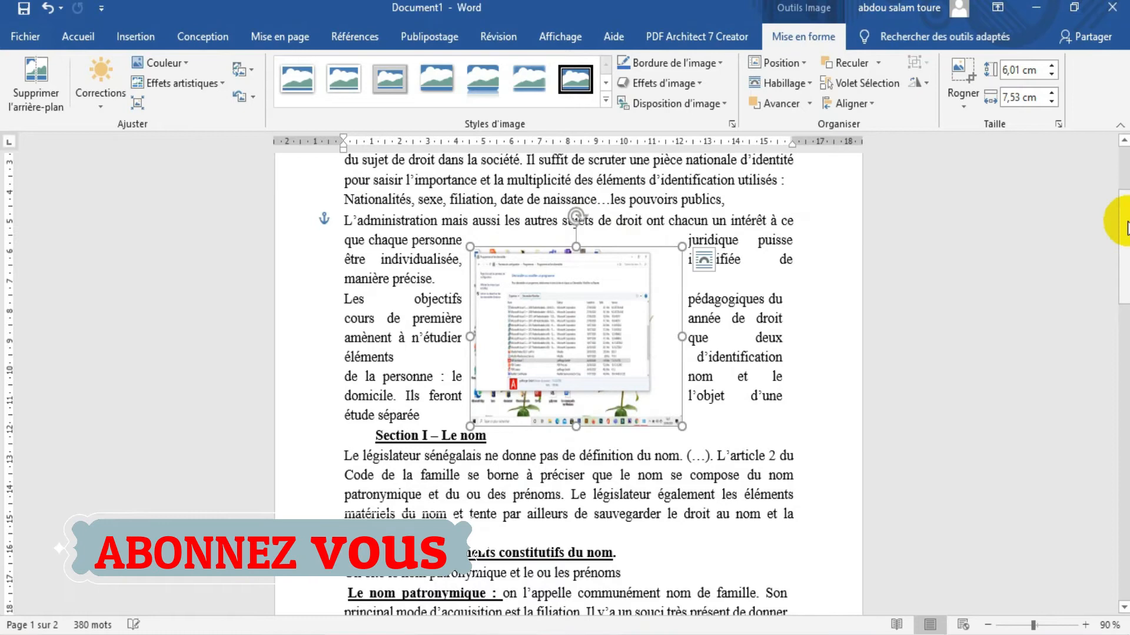
pyautogui.moveTo(1128, 228); pyautogui.dragTo(1126, 222)
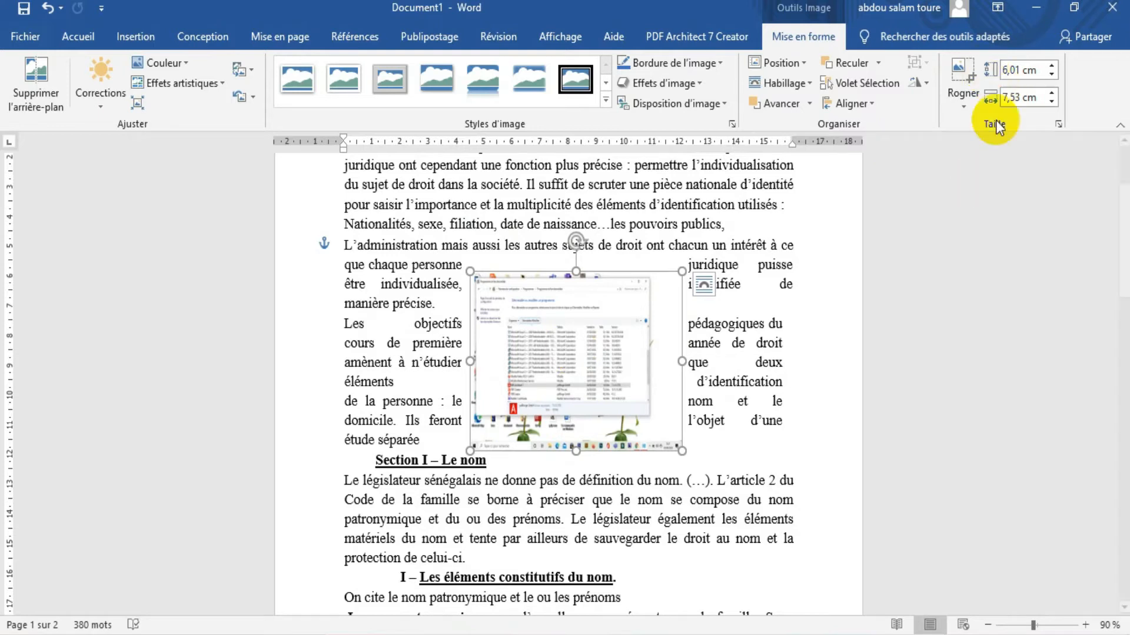
# Crop a narrow strip off the picture's right side, leaving it about 6.91 cm wide
pyautogui.click(960, 67)
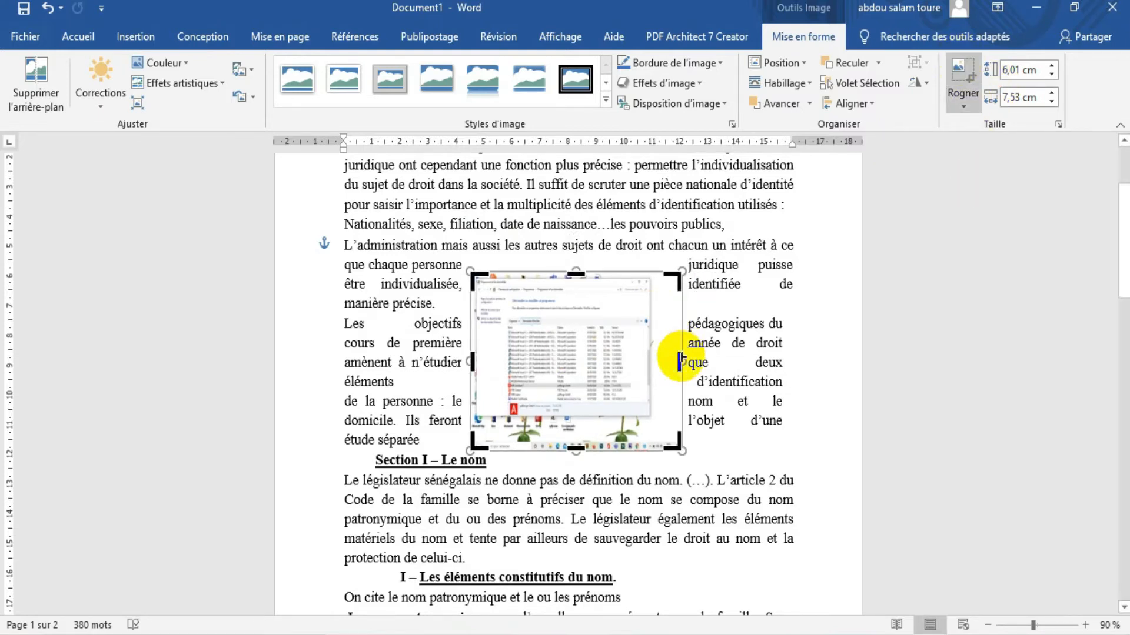
pyautogui.moveTo(681, 362); pyautogui.dragTo(665, 362)
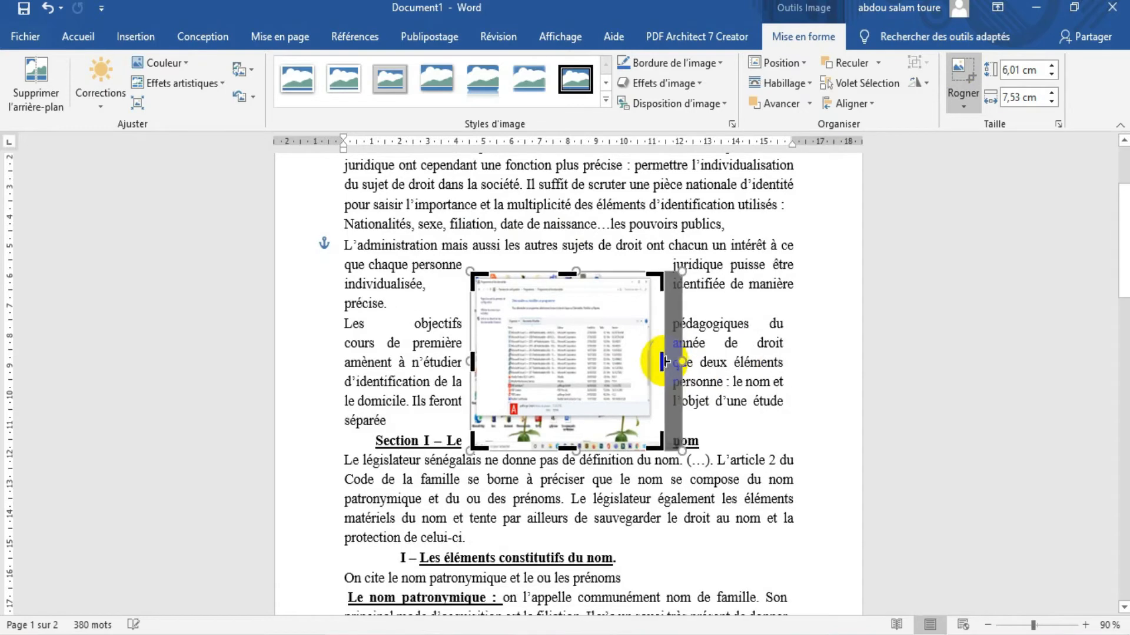
pyautogui.click(766, 449)
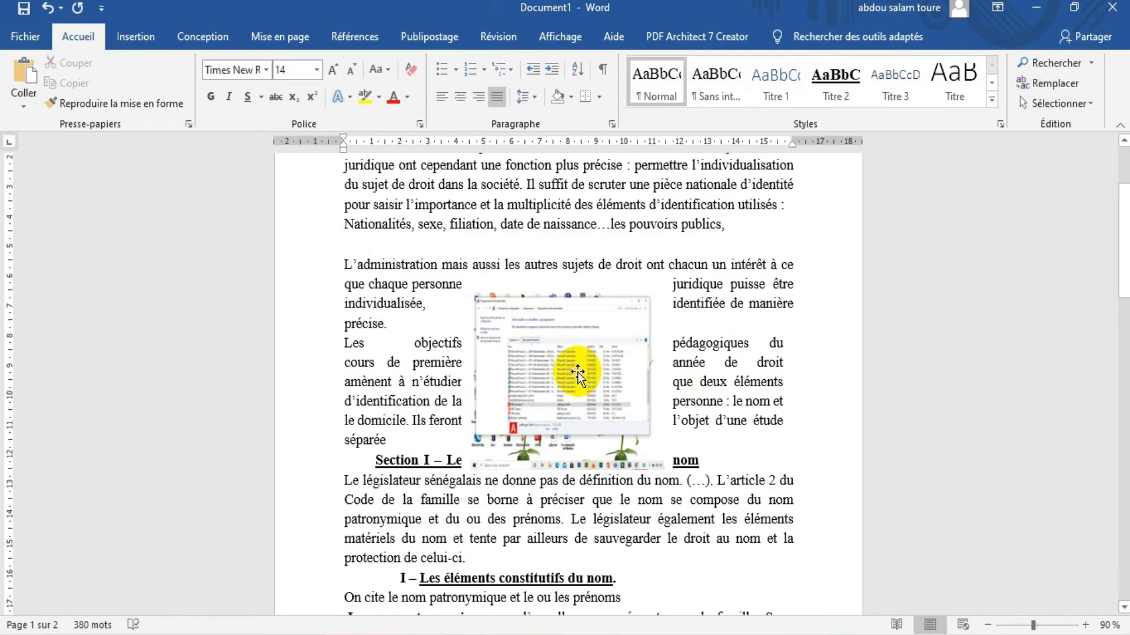
# Apply the soft-edge rectangle picture style to the cropped picture
pyautogui.click(578, 341)
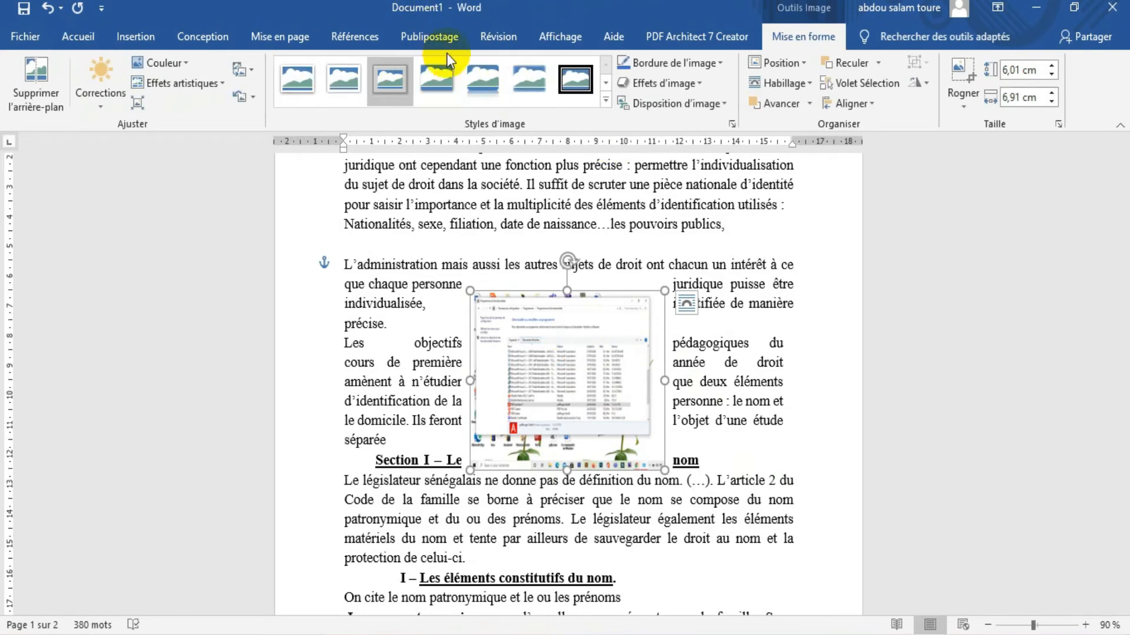
pyautogui.click(553, 92)
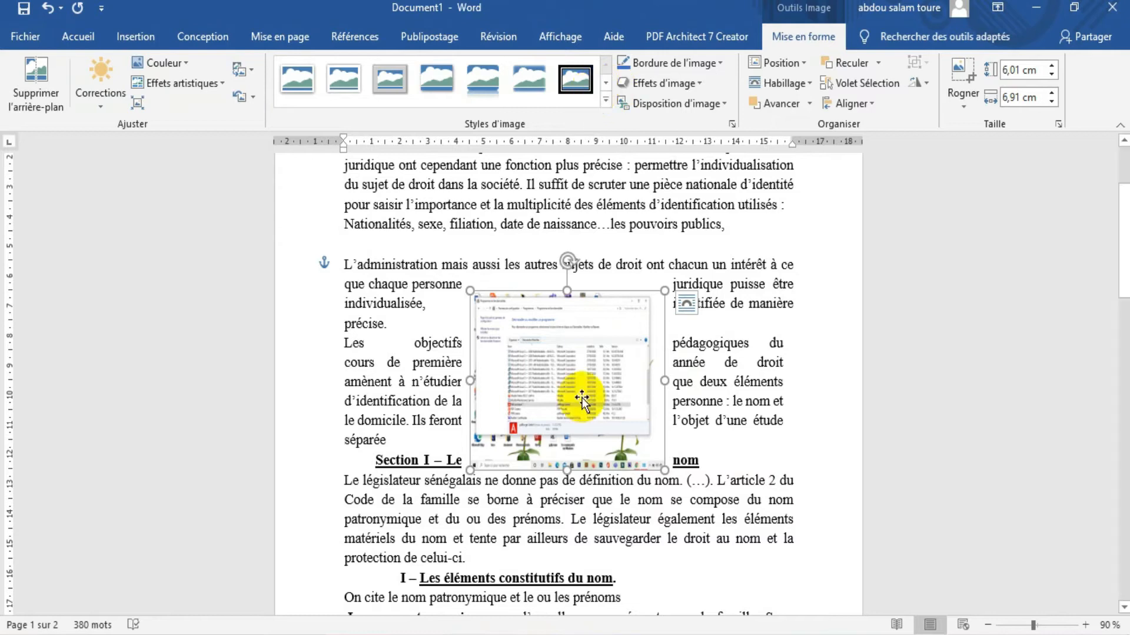
pyautogui.click(581, 76)
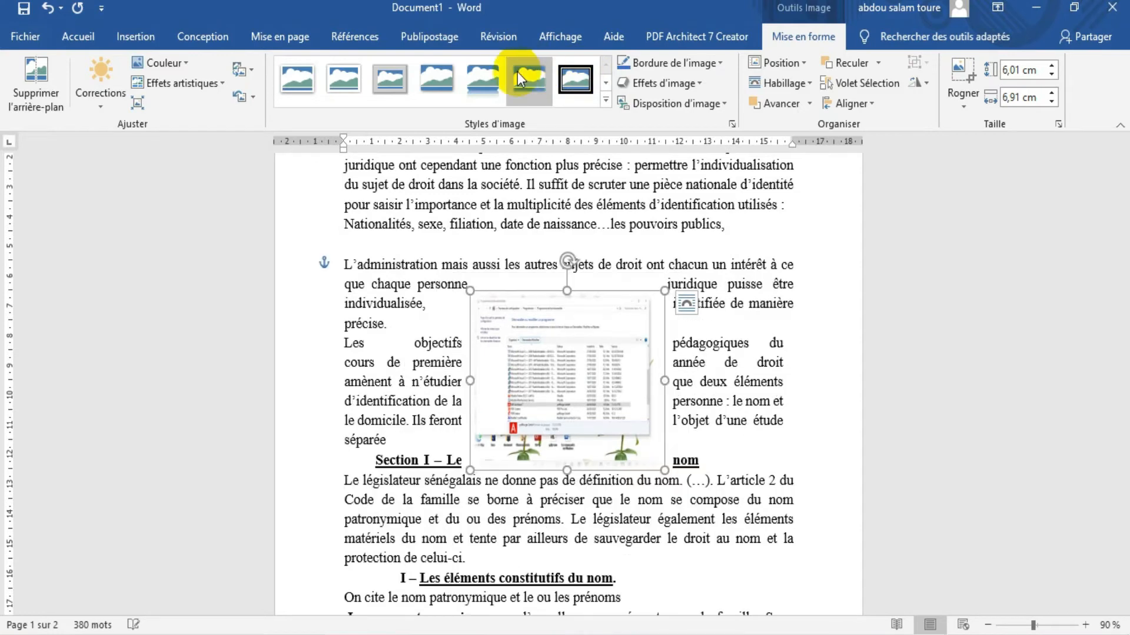
pyautogui.click(606, 100)
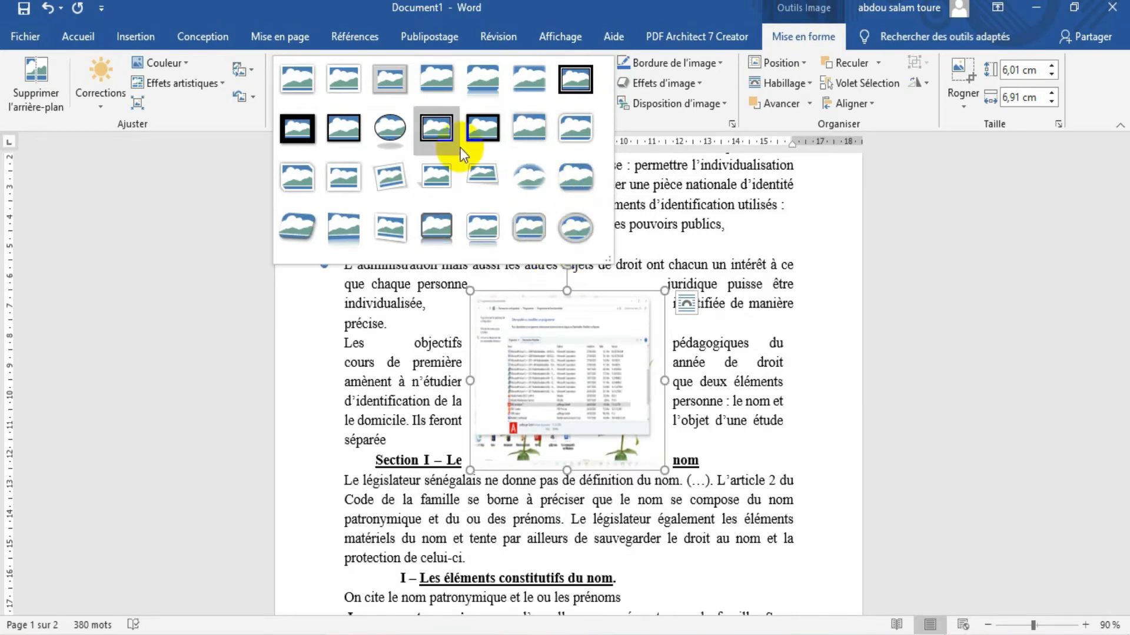
pyautogui.click(609, 52)
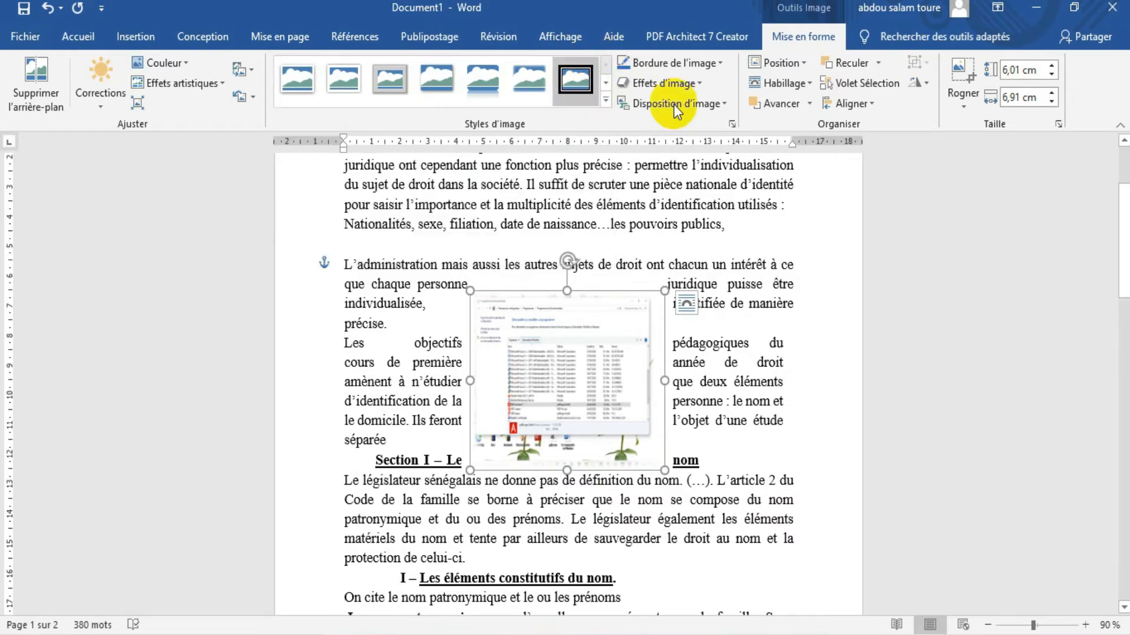
pyautogui.click(696, 83)
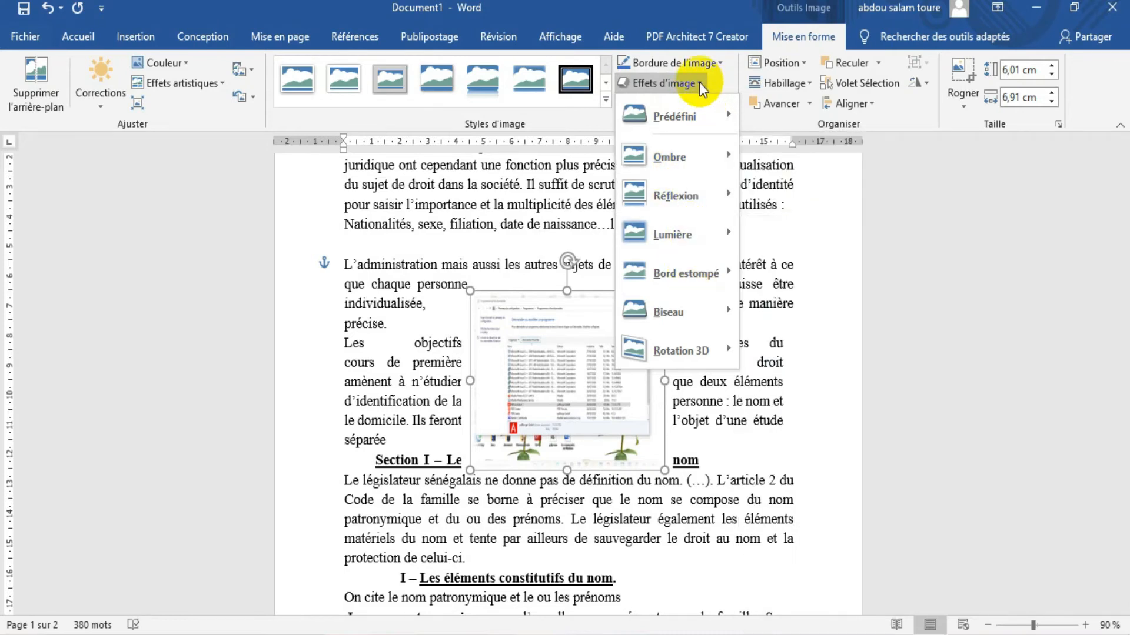
pyautogui.click(699, 82)
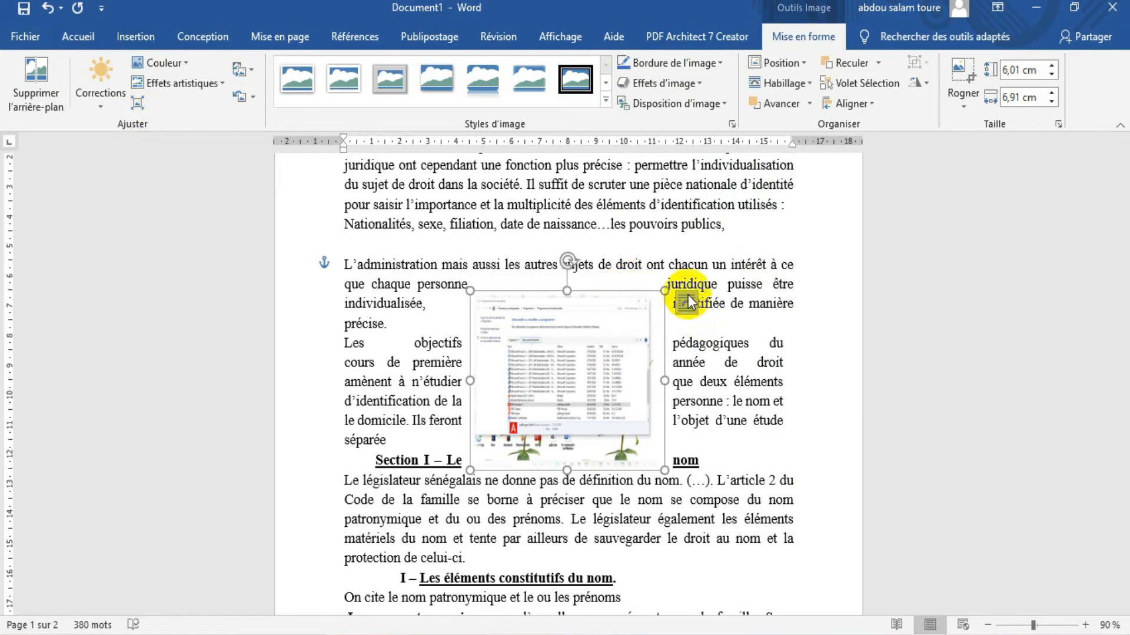
pyautogui.click(687, 301)
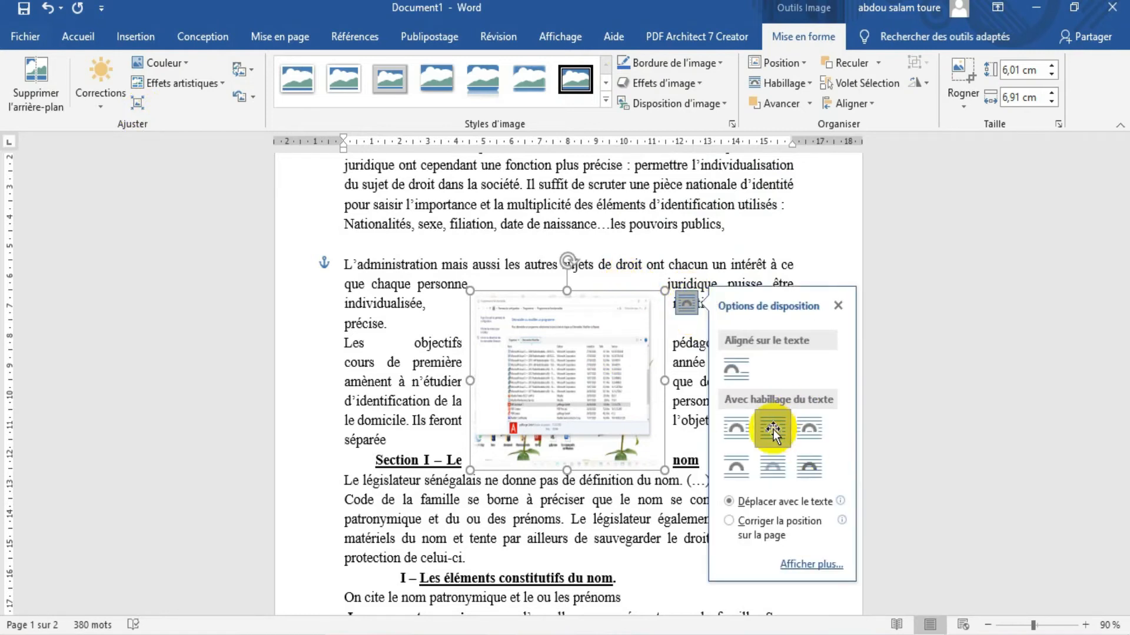
pyautogui.click(782, 237)
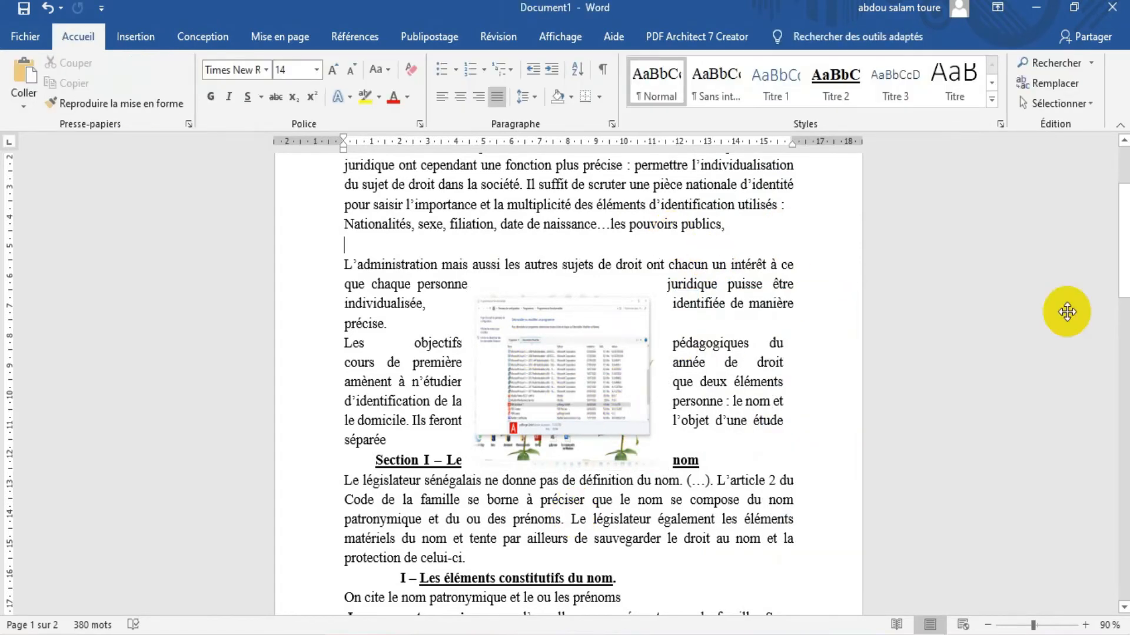
# Insert a radial cycle (Cycle radial) SmartArt graphic after the last line of text on page 2, "celui de la mère"
pyautogui.moveTo(1122, 222); pyautogui.dragTo(1125, 97)
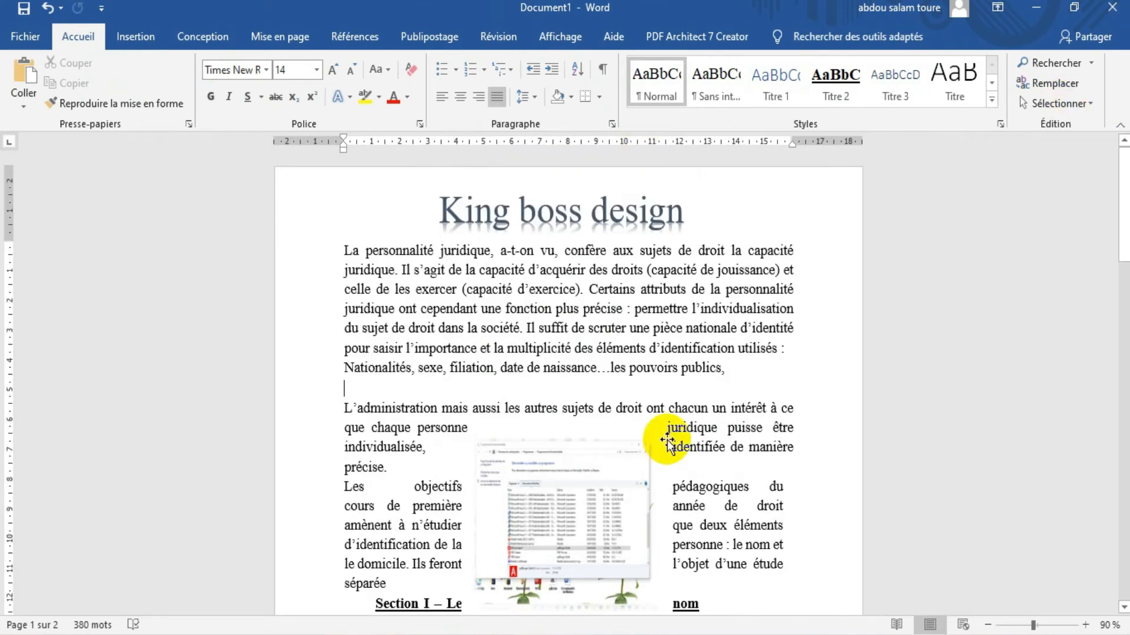
pyautogui.moveTo(1120, 238); pyautogui.dragTo(1103, 373)
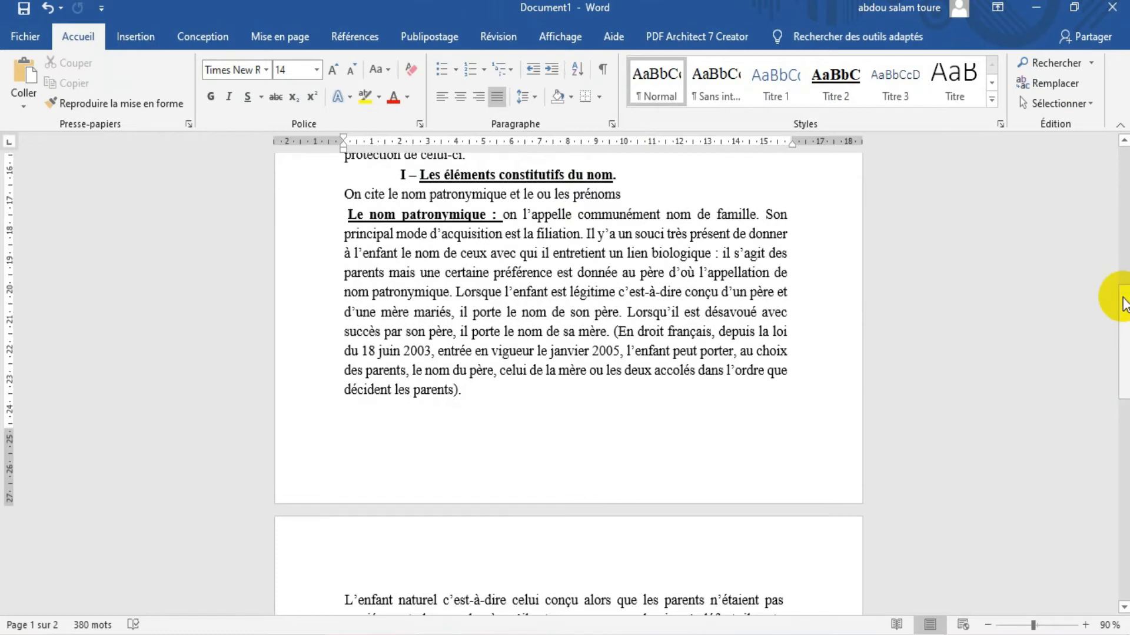
pyautogui.moveTo(1124, 303); pyautogui.dragTo(1113, 392)
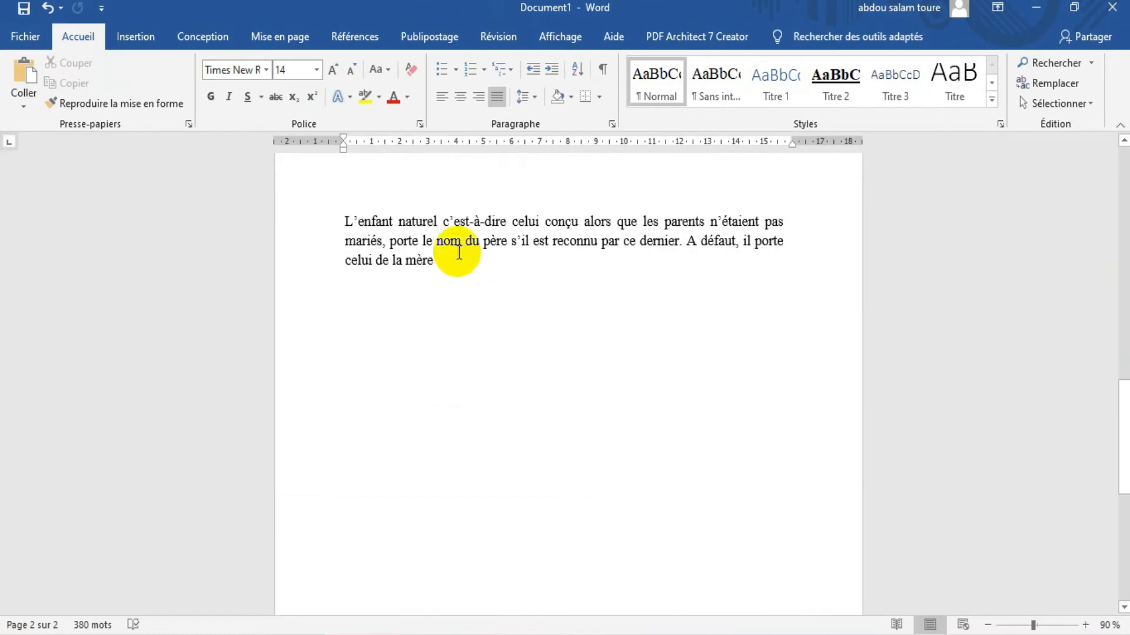
pyautogui.click(449, 262)
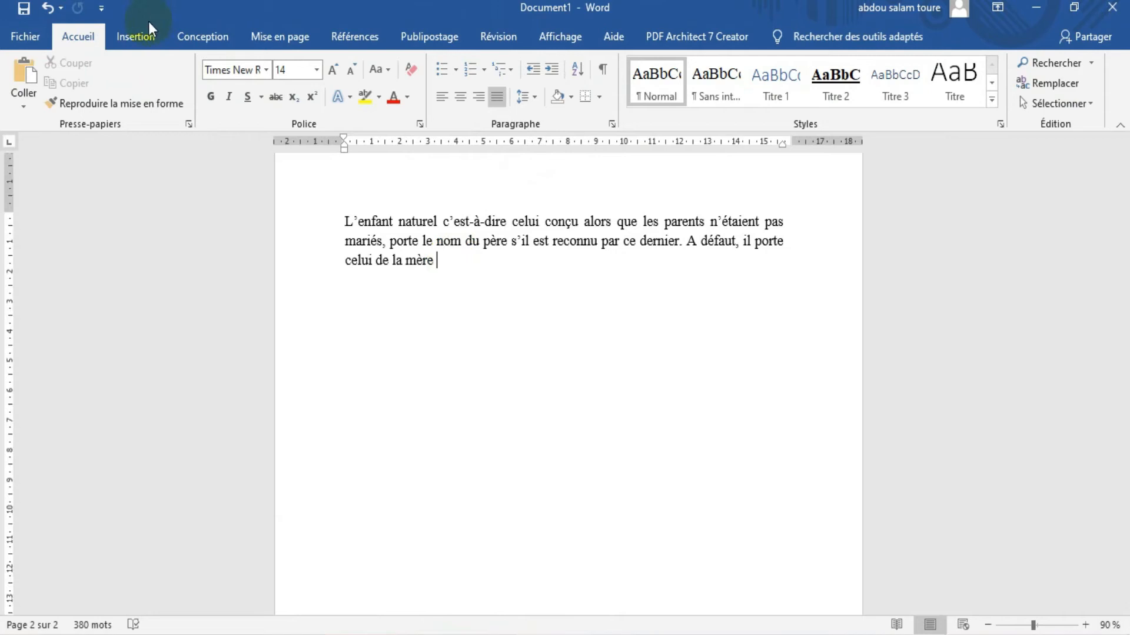
pyautogui.click(136, 38)
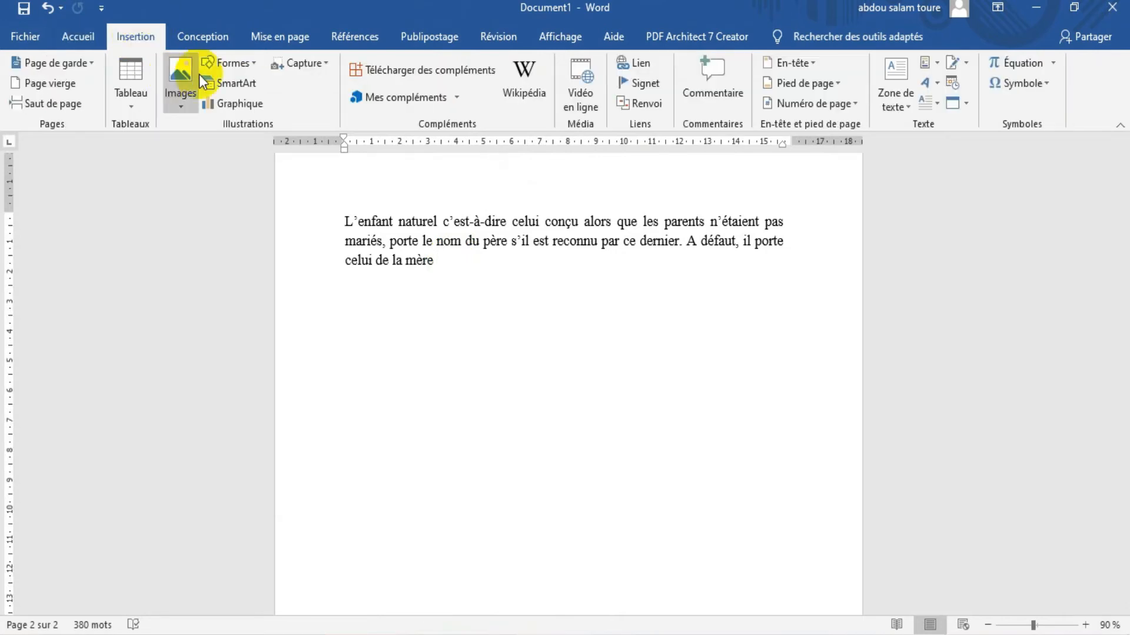
pyautogui.click(238, 85)
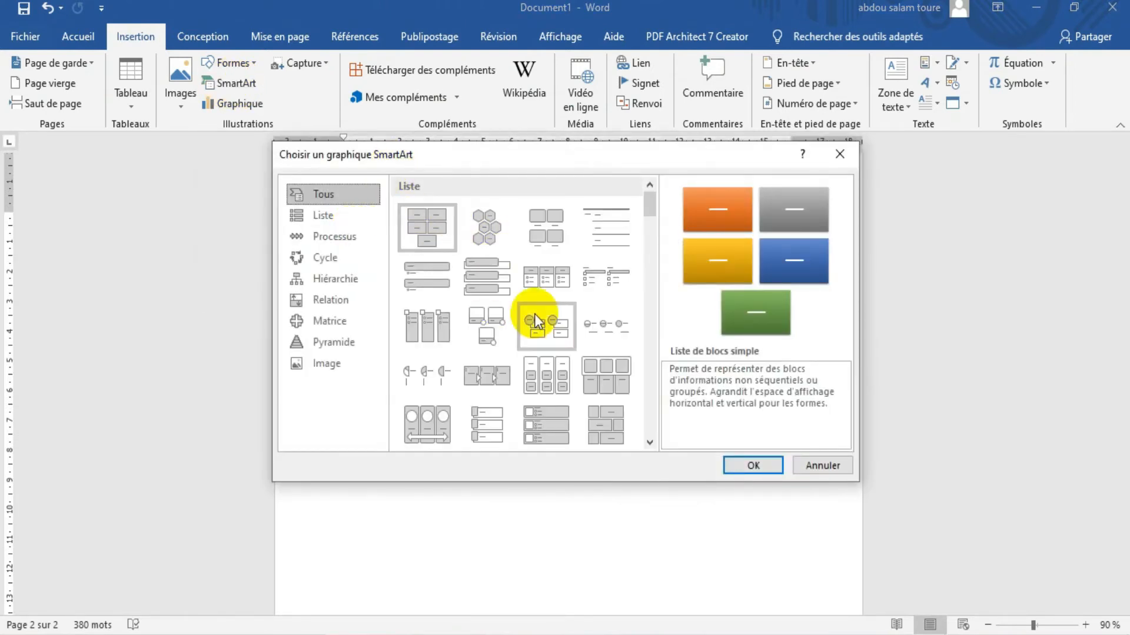
pyautogui.moveTo(649, 210); pyautogui.dragTo(649, 228)
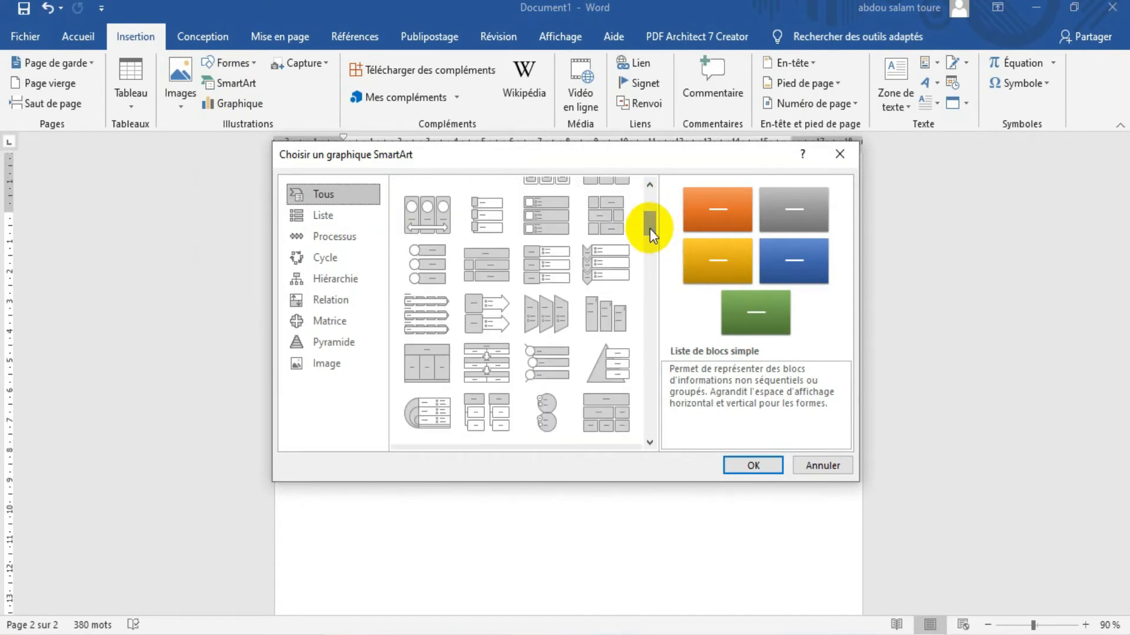
pyautogui.click(336, 235)
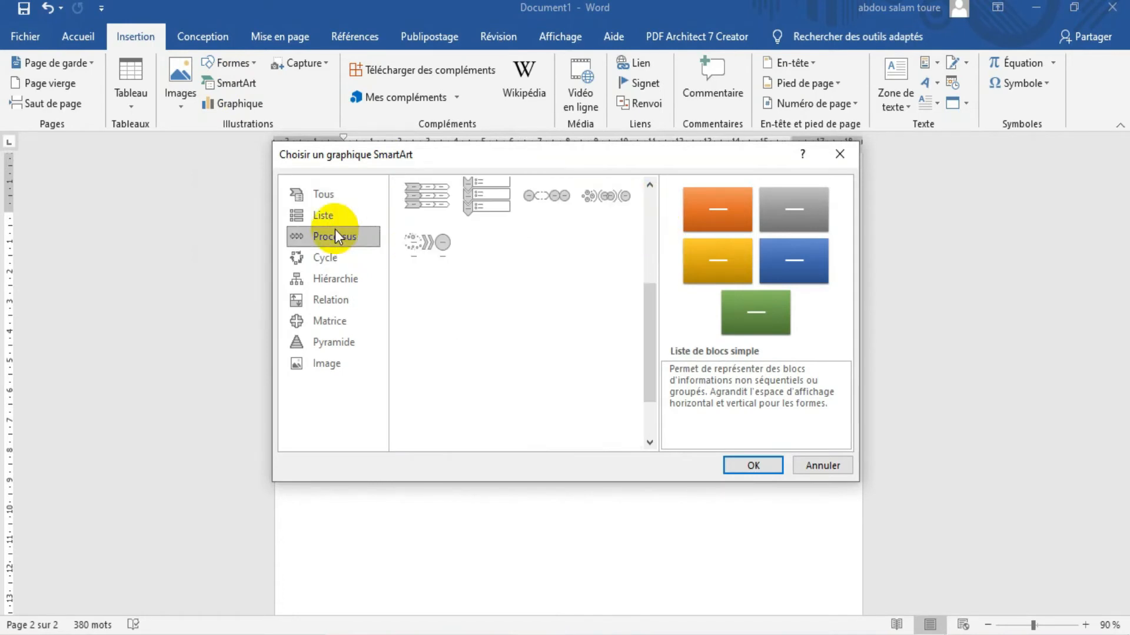
pyautogui.click(326, 217)
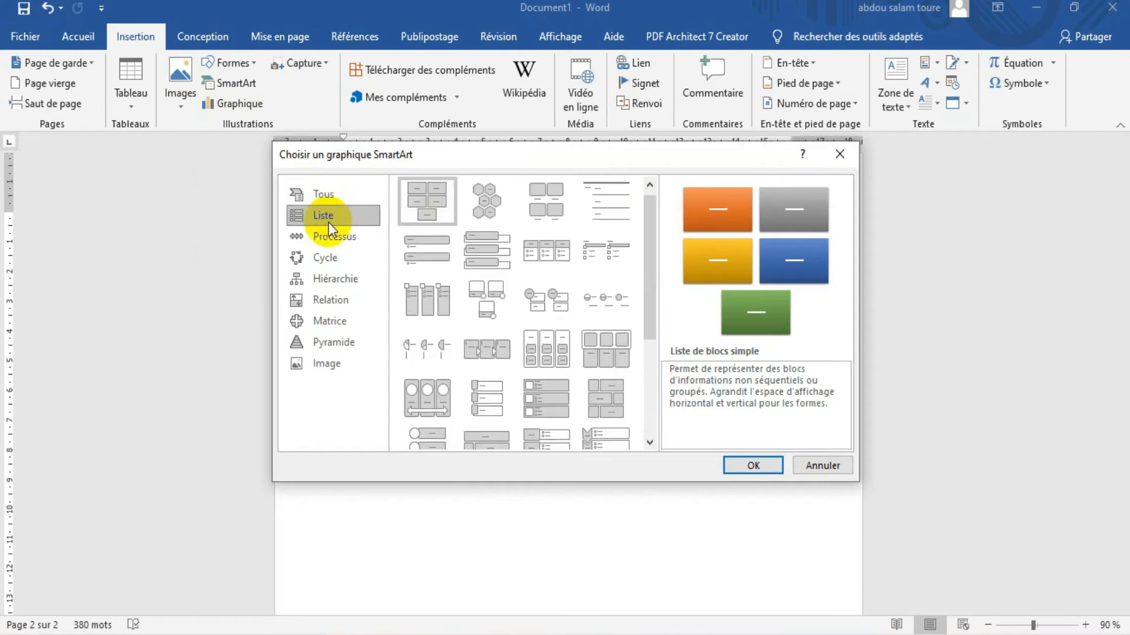
pyautogui.click(343, 264)
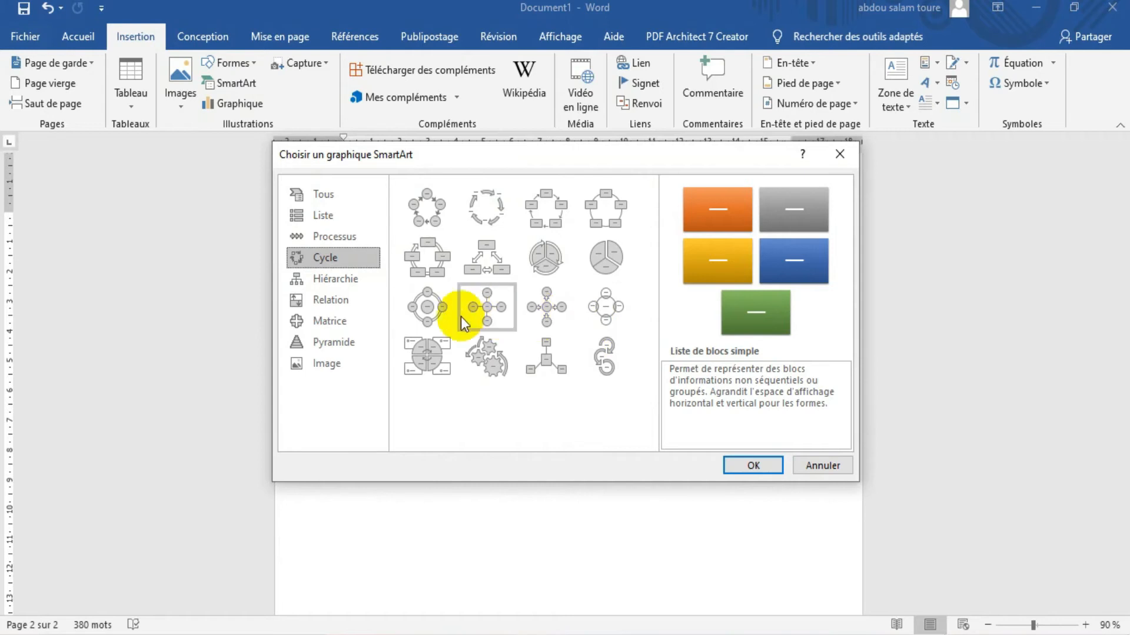
pyautogui.click(431, 304)
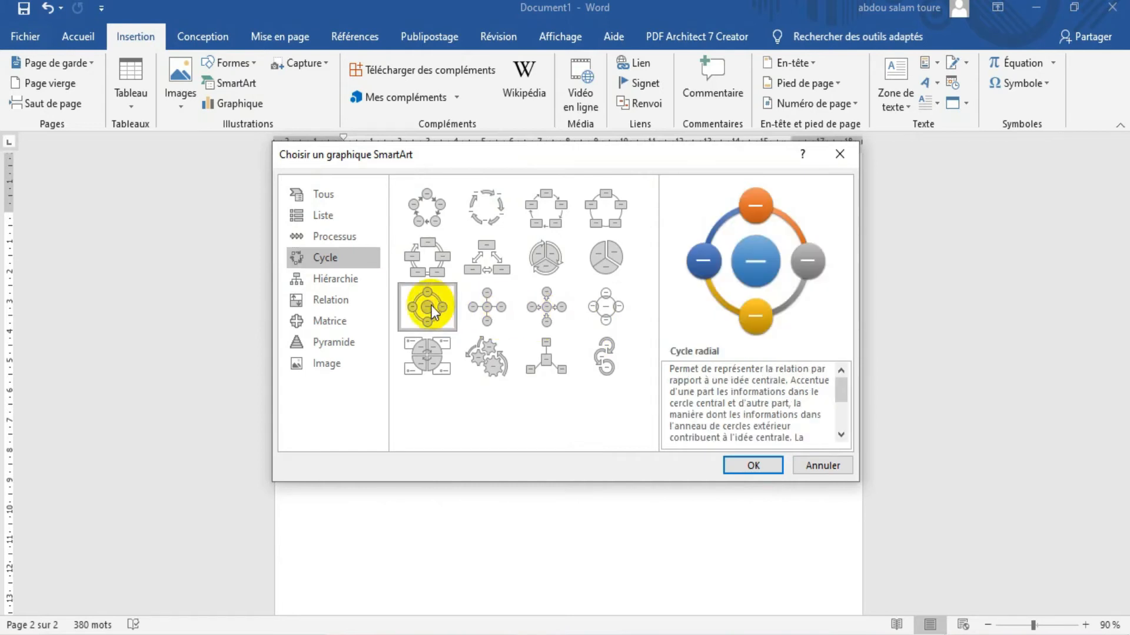
pyautogui.click(754, 466)
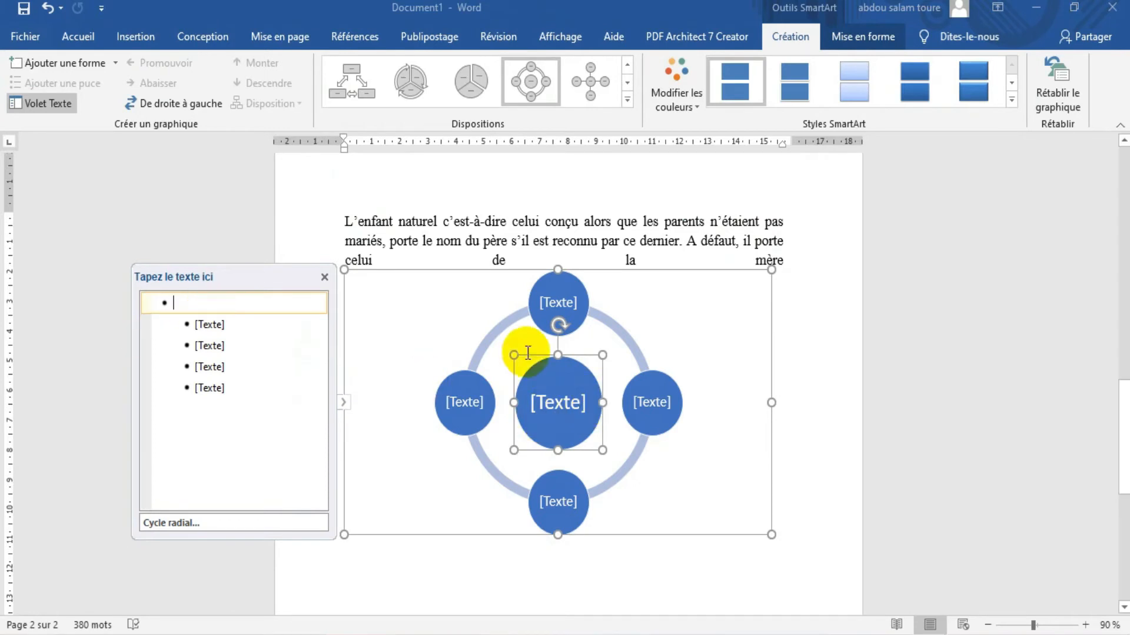
# Enter "hgf" as the central circle's text and "rrss" as the first outer circle's text in the SmartArt graphic
pyautogui.click(233, 296)
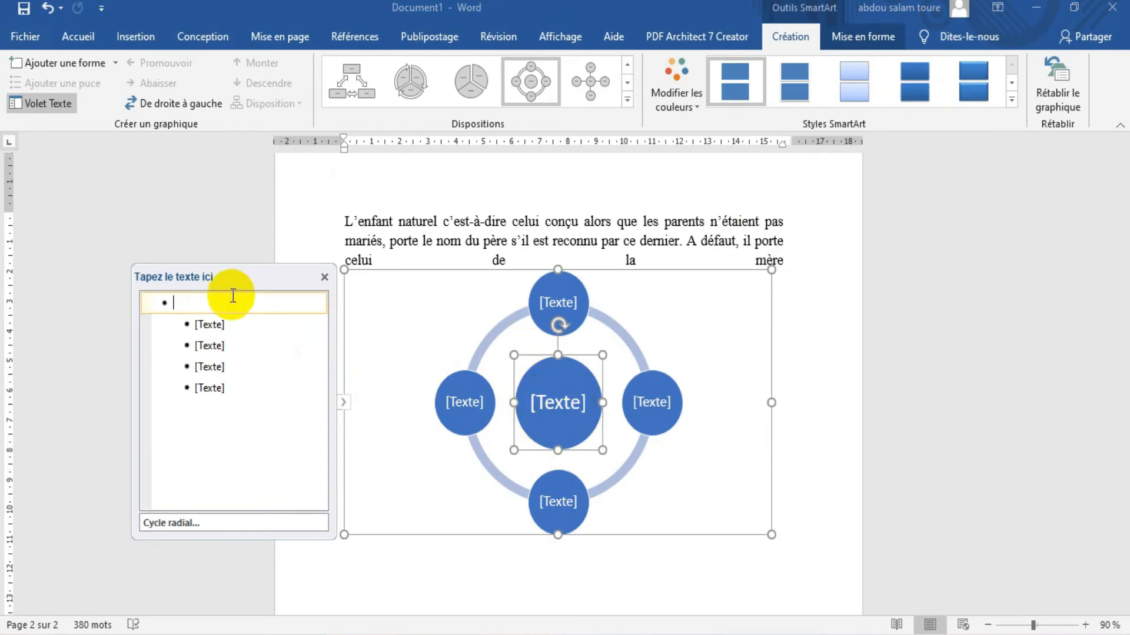
pyautogui.write('hgf')
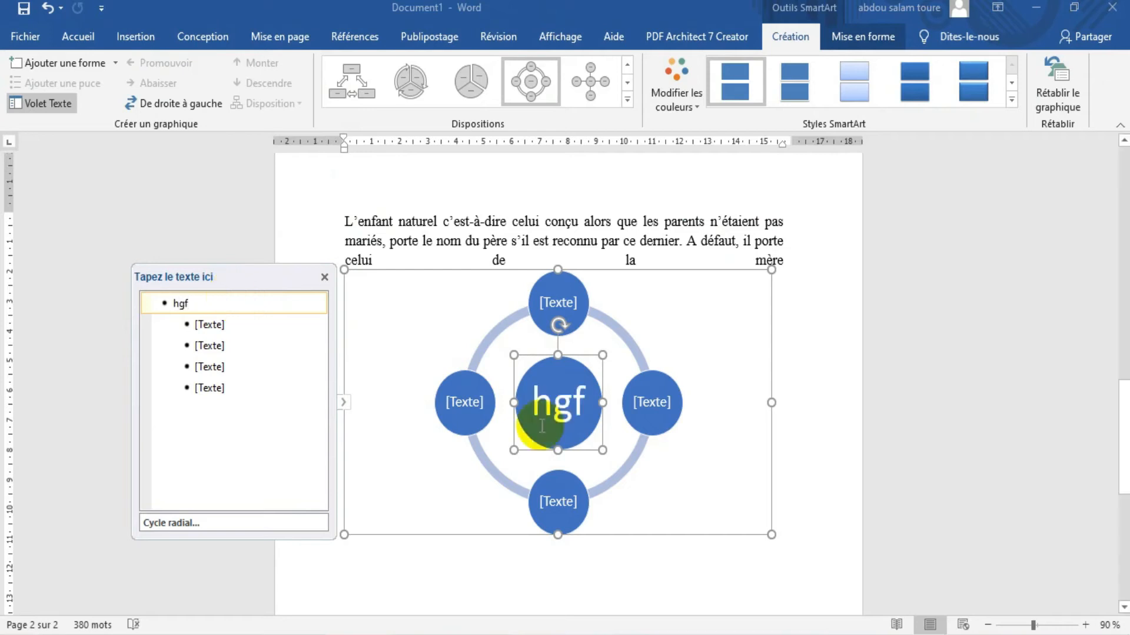
pyautogui.click(217, 325)
pyautogui.write('rrss')
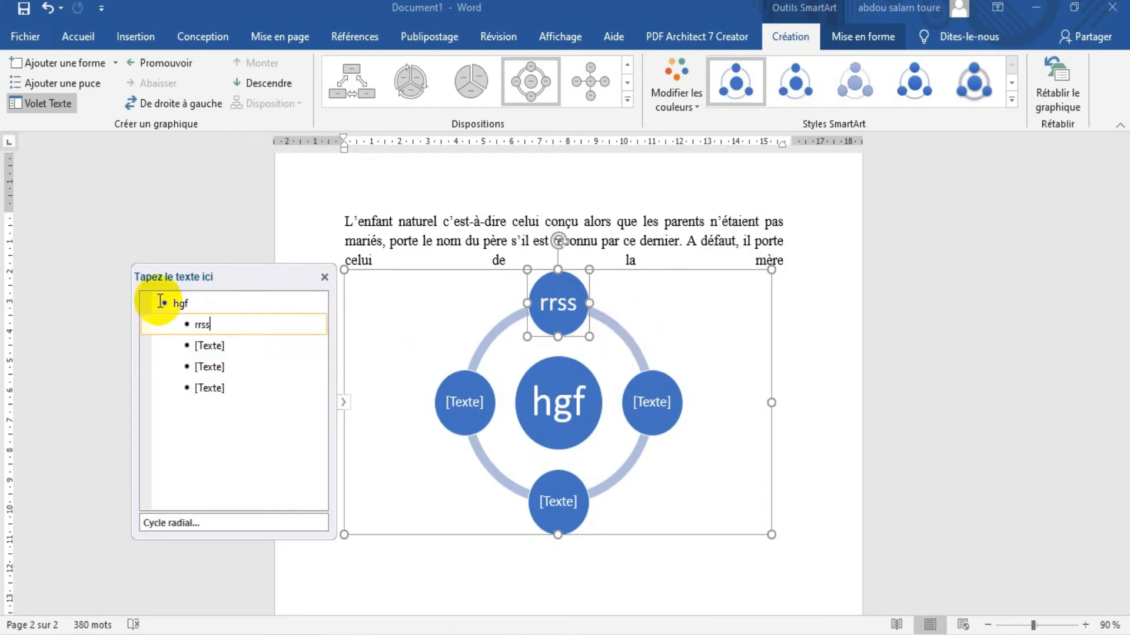
# Add two empty outer circles after the last second-level entry of the radial cycle graphic
pyautogui.click(223, 388)
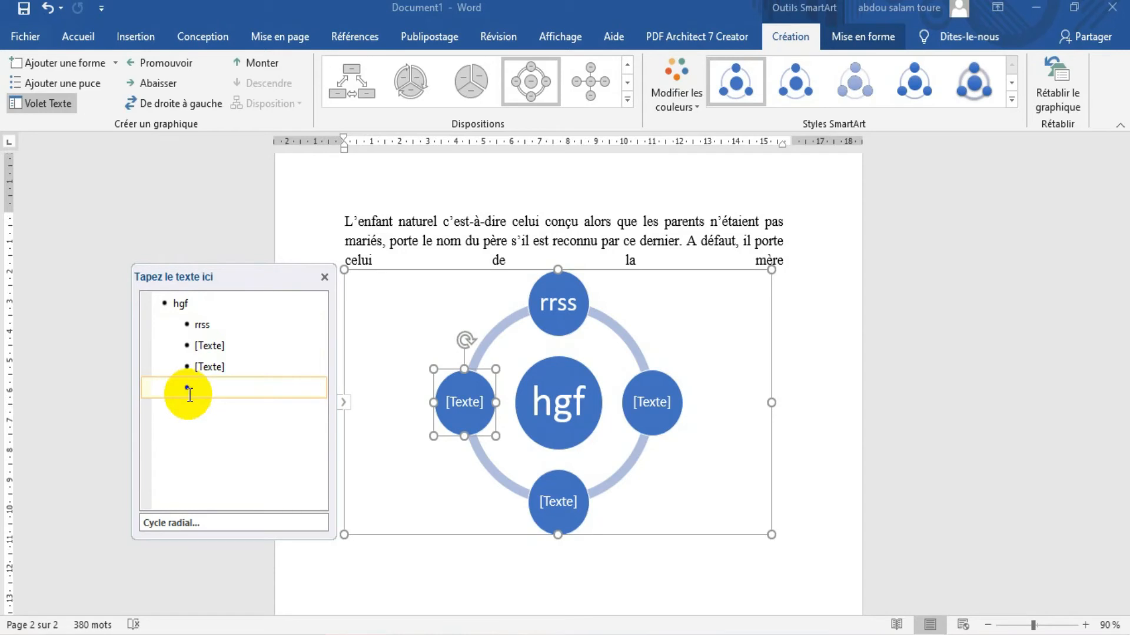
pyautogui.press('Return')
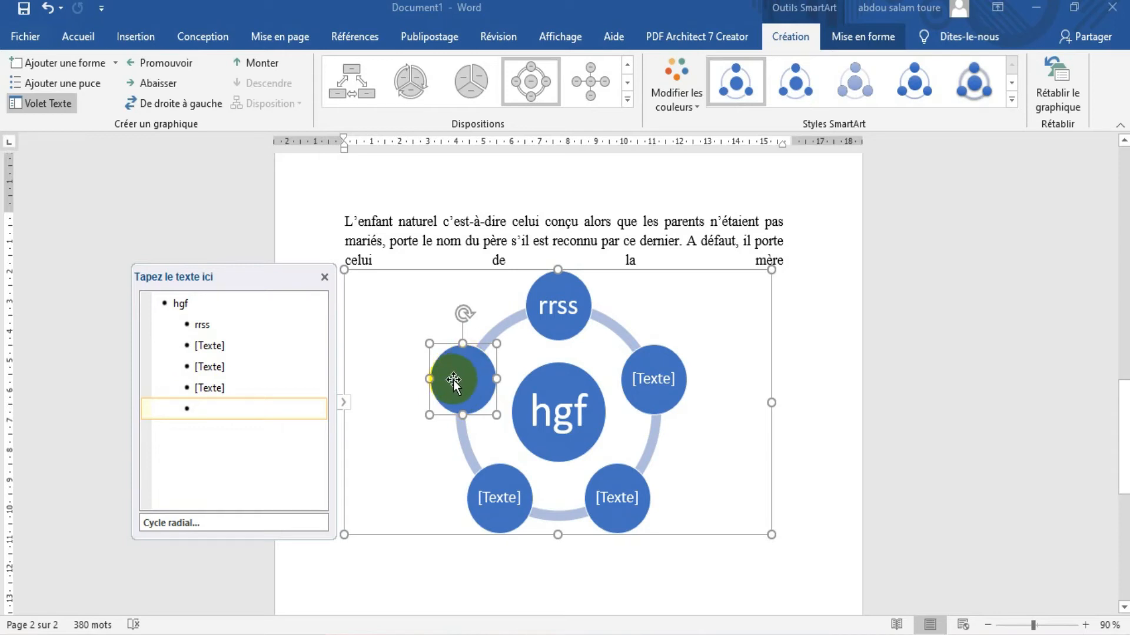
pyautogui.press('Return')
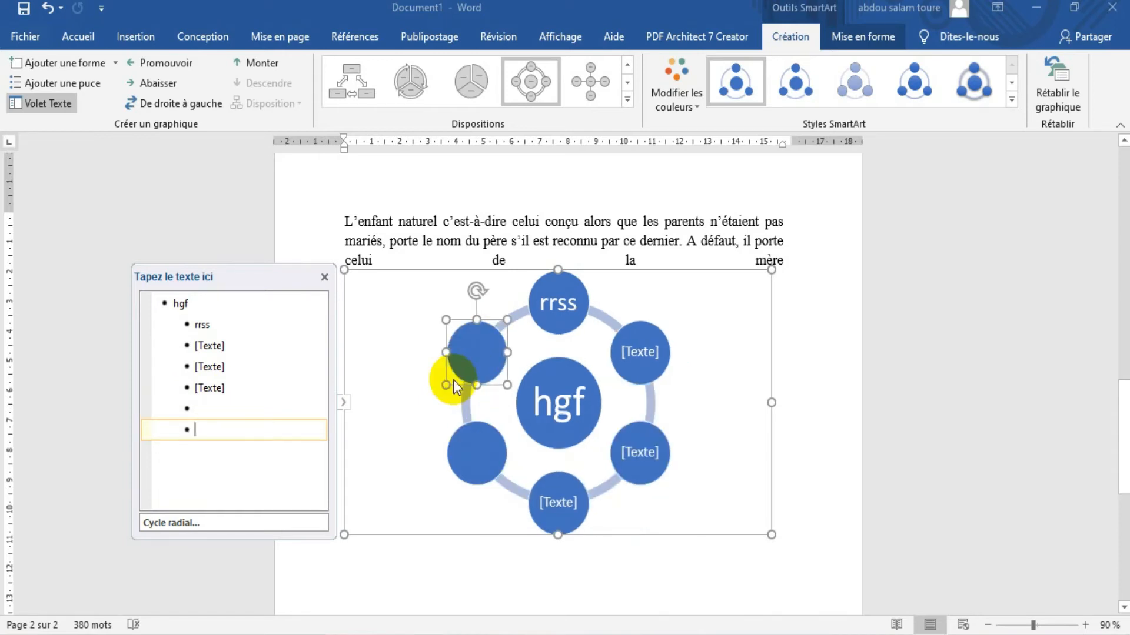
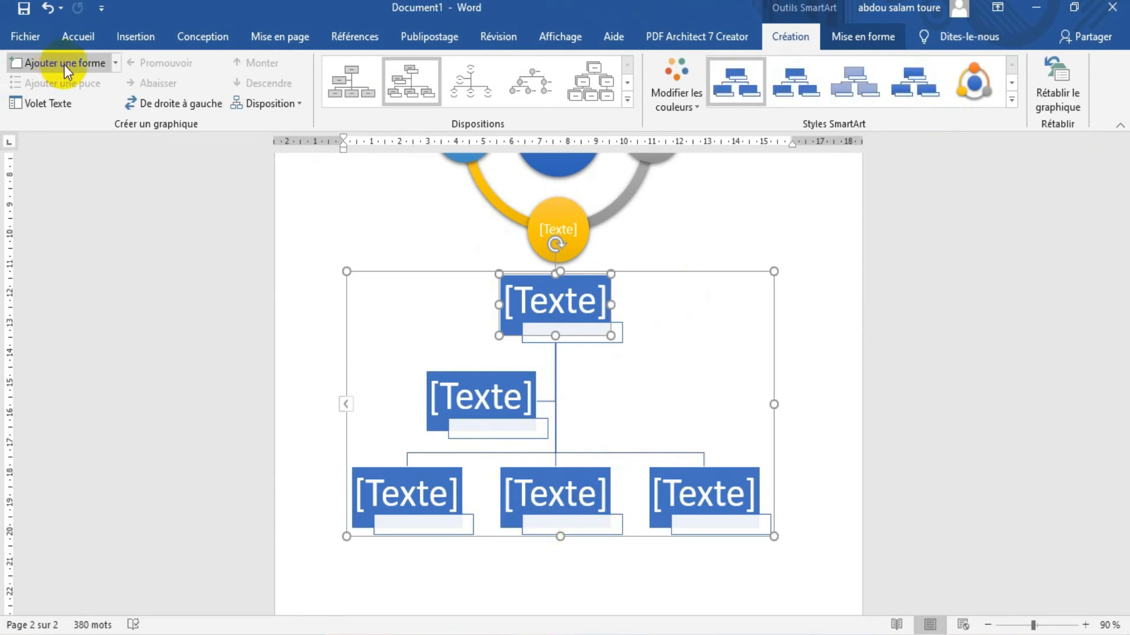
# Add an empty second assistant box beside the existing assistant box in the organization chart
pyautogui.click(504, 396)
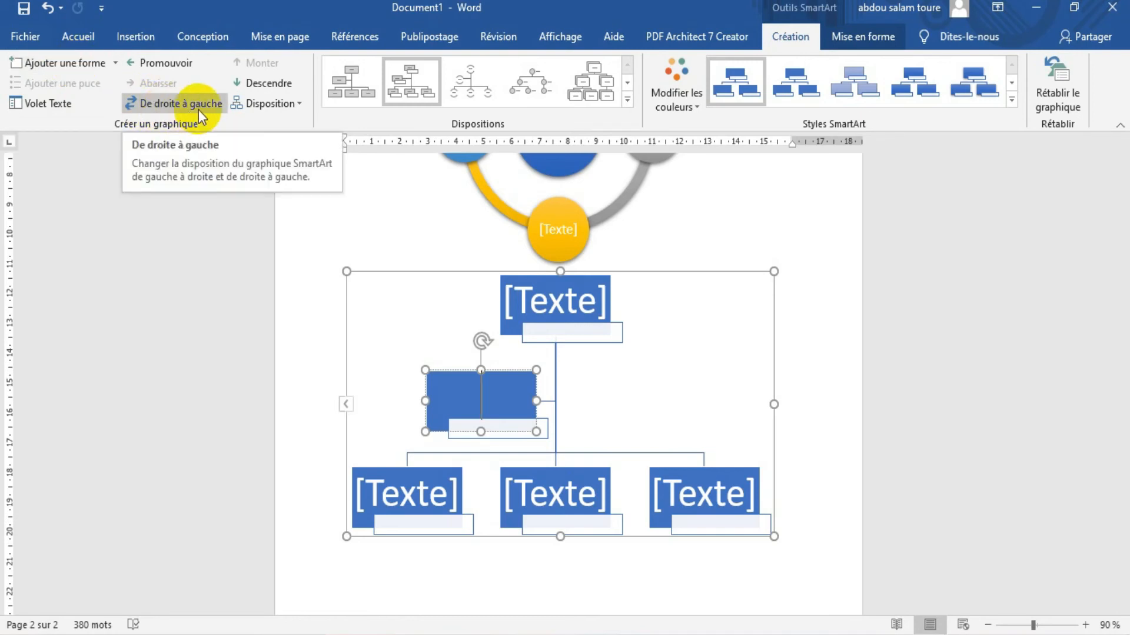
pyautogui.click(68, 61)
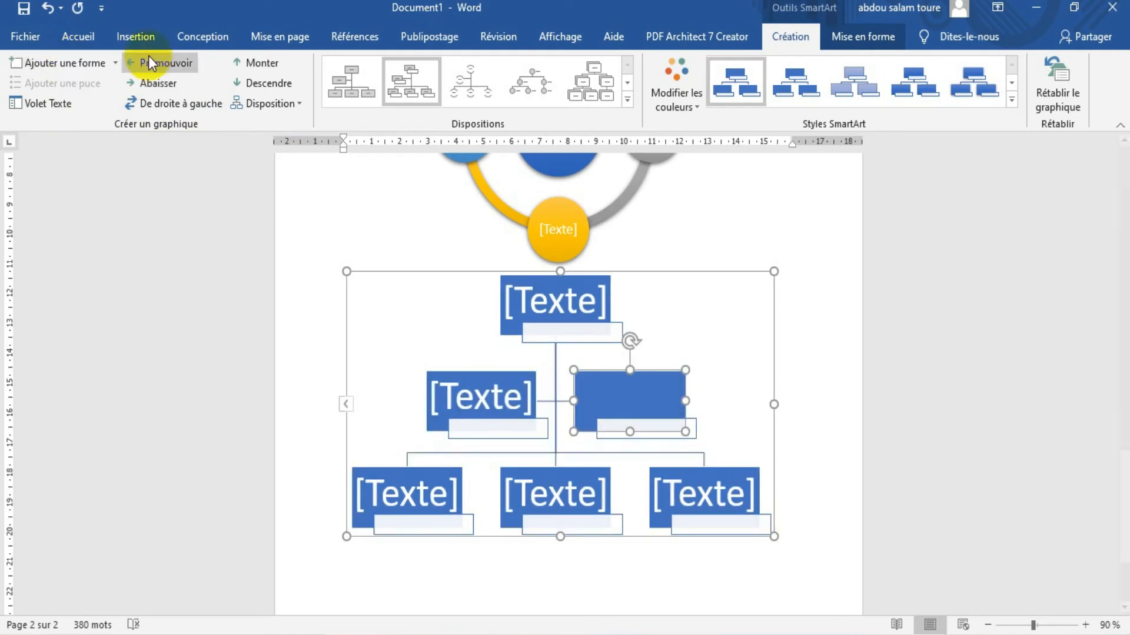
# Try reversing the organization chart's direction and demoting the new assistant box beneath the first one in both directions
pyautogui.click(196, 108)
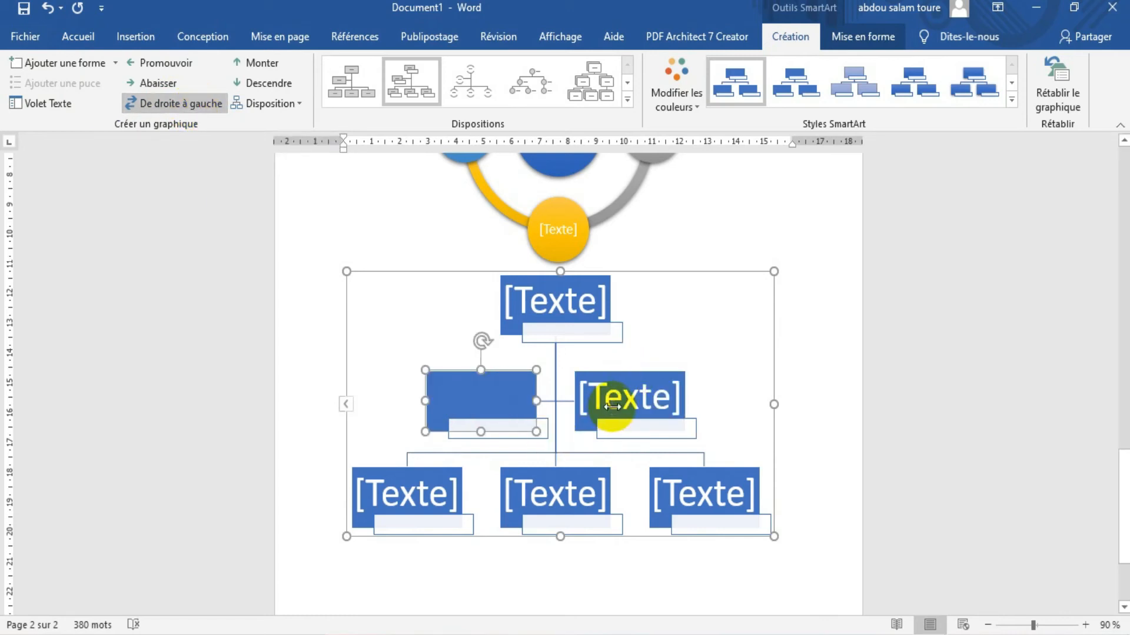
pyautogui.click(148, 82)
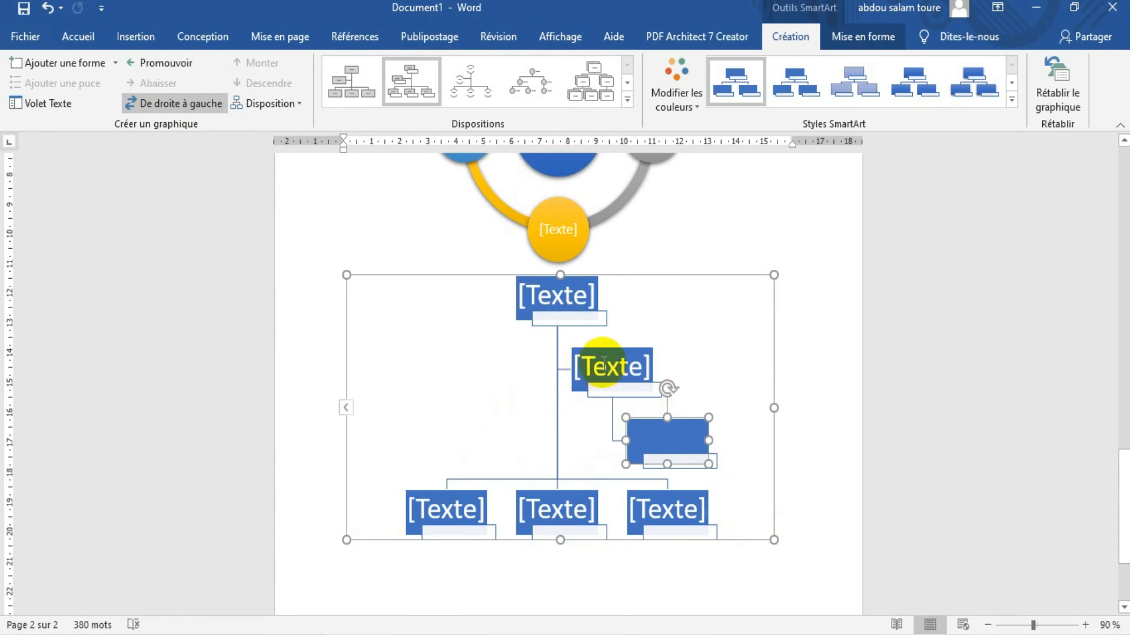
pyautogui.click(175, 61)
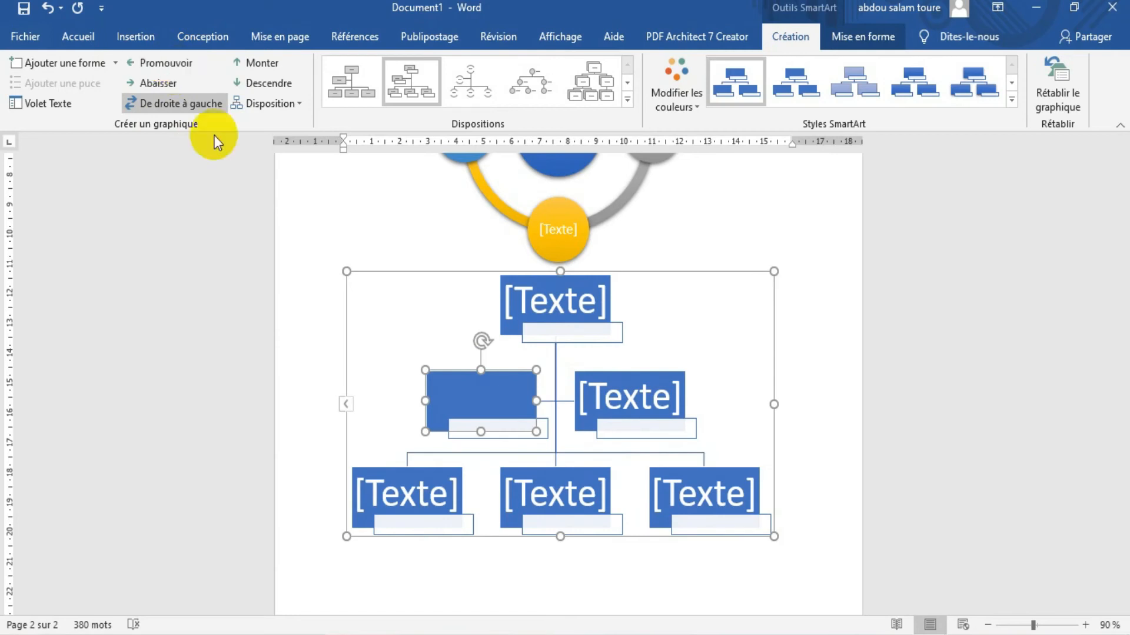
pyautogui.click(175, 103)
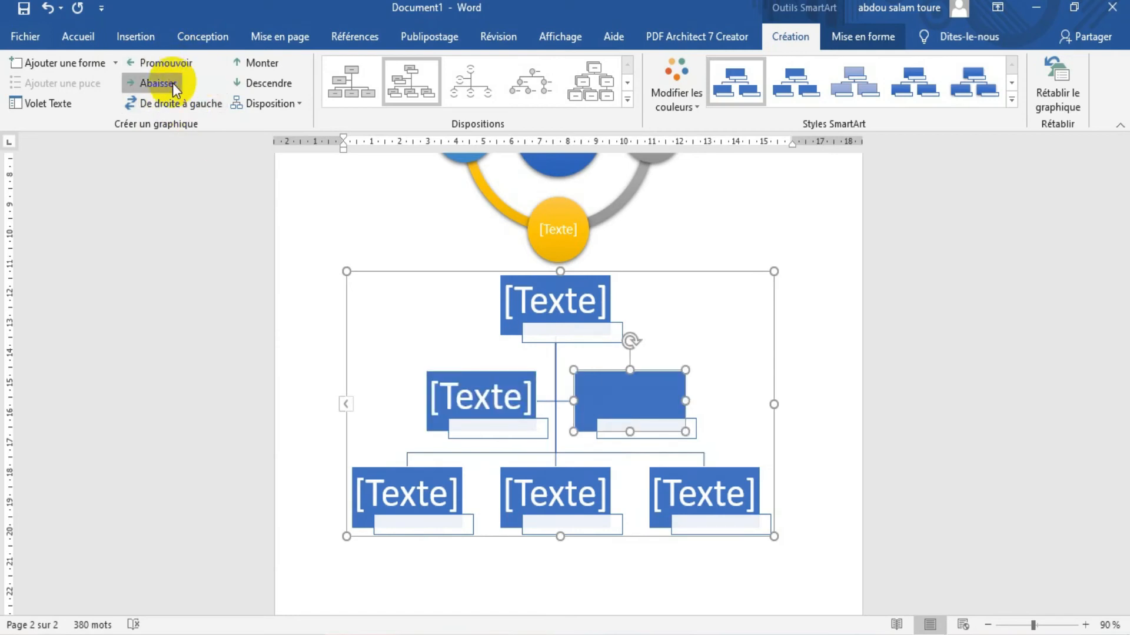
pyautogui.click(172, 83)
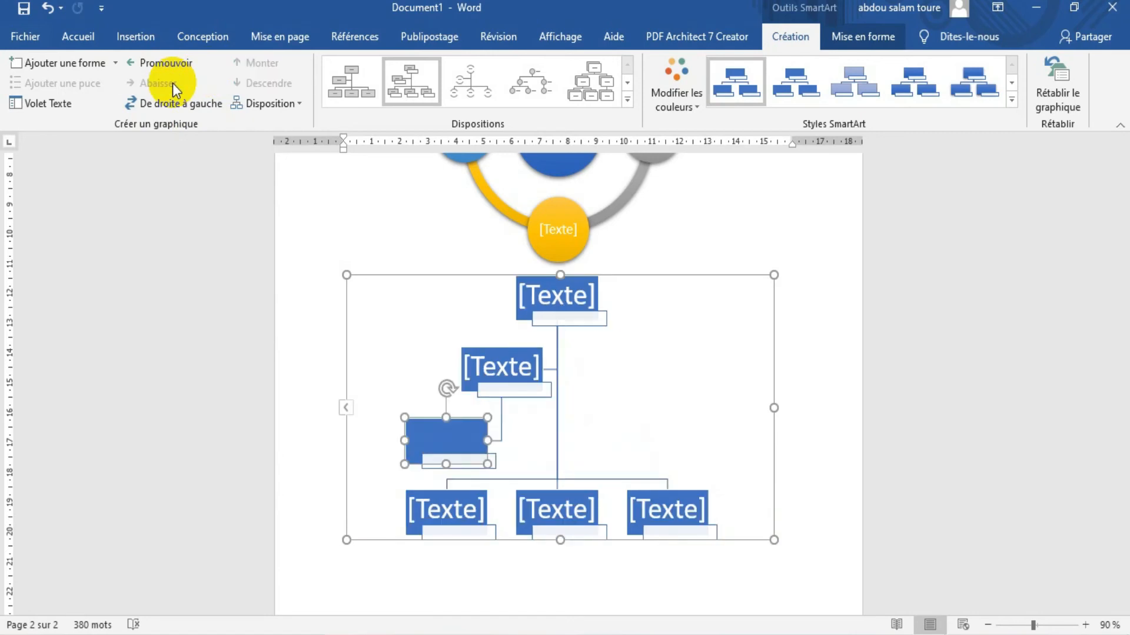
pyautogui.click(168, 62)
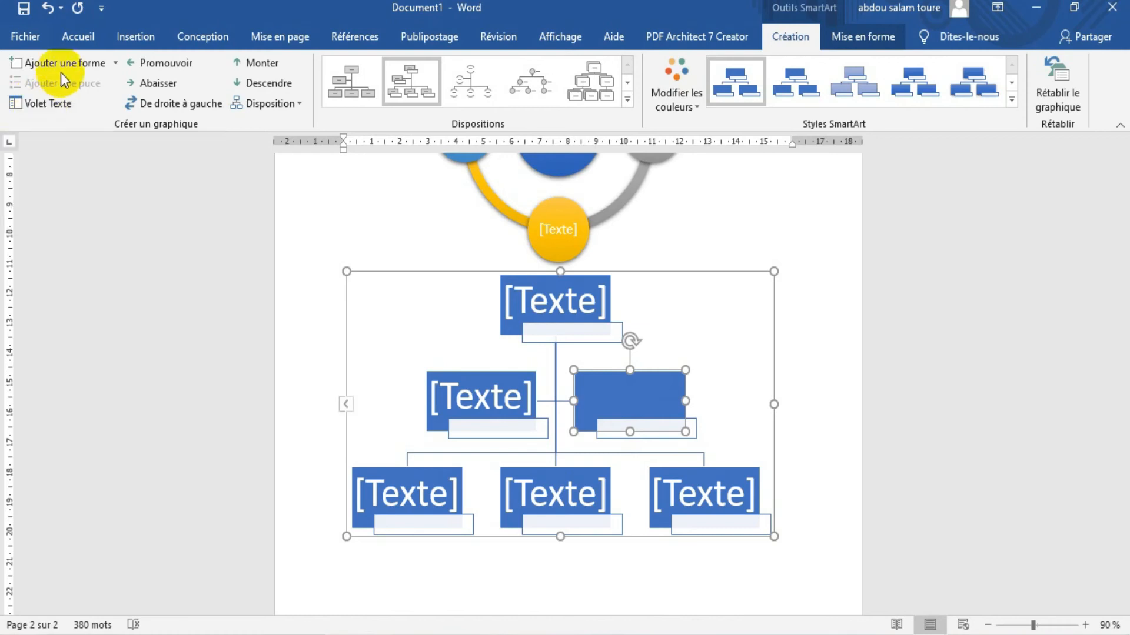
# Add an empty third assistant box after the second assistant entry in the organization chart's text list
pyautogui.click(55, 104)
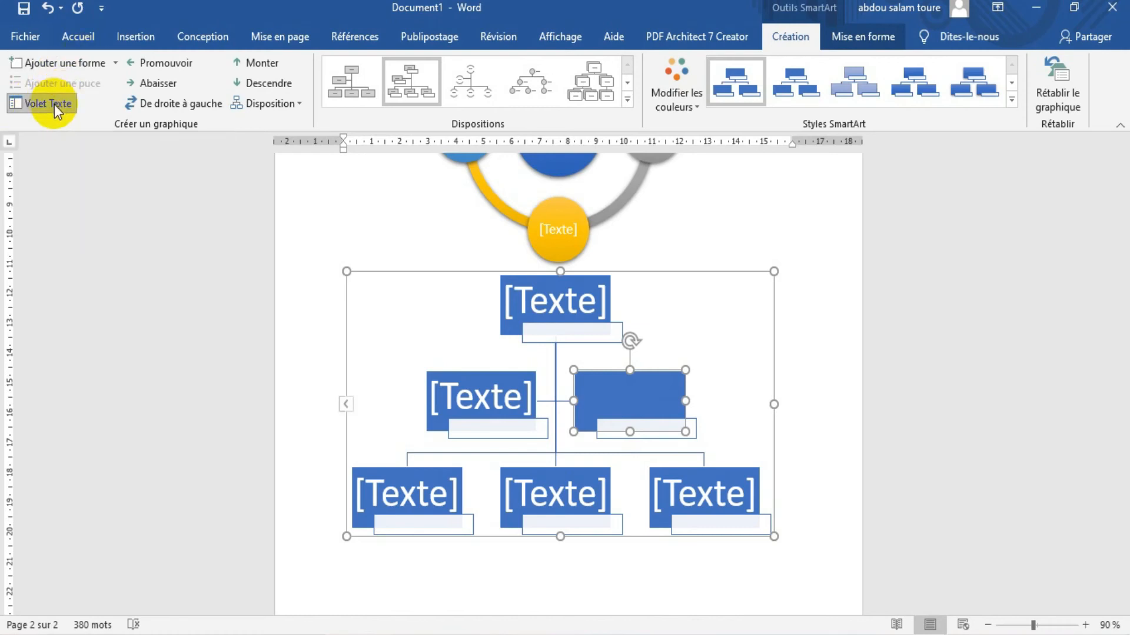
pyautogui.click(240, 351)
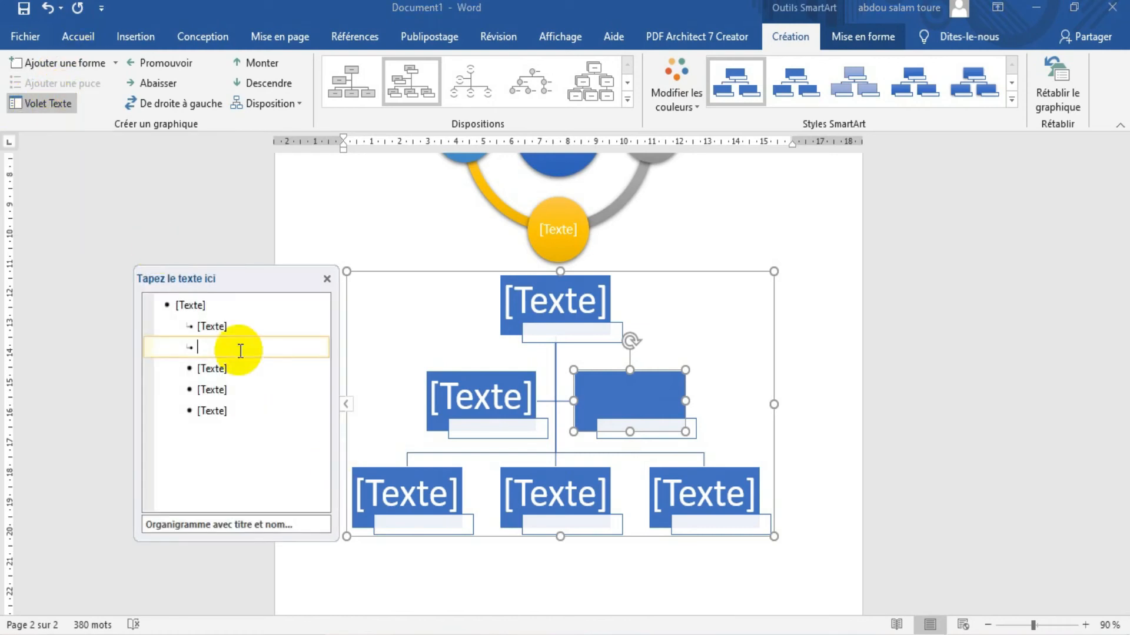
pyautogui.press('Return')
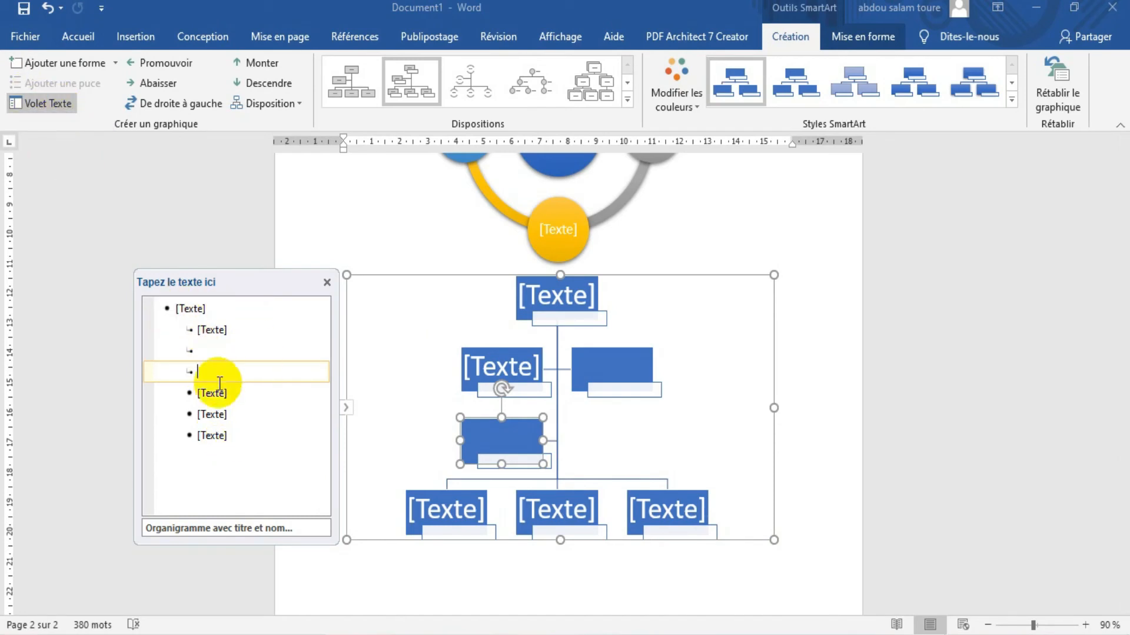
# Add an empty subordinate box beneath the last of the three regular boxes in the organization chart
pyautogui.click(222, 435)
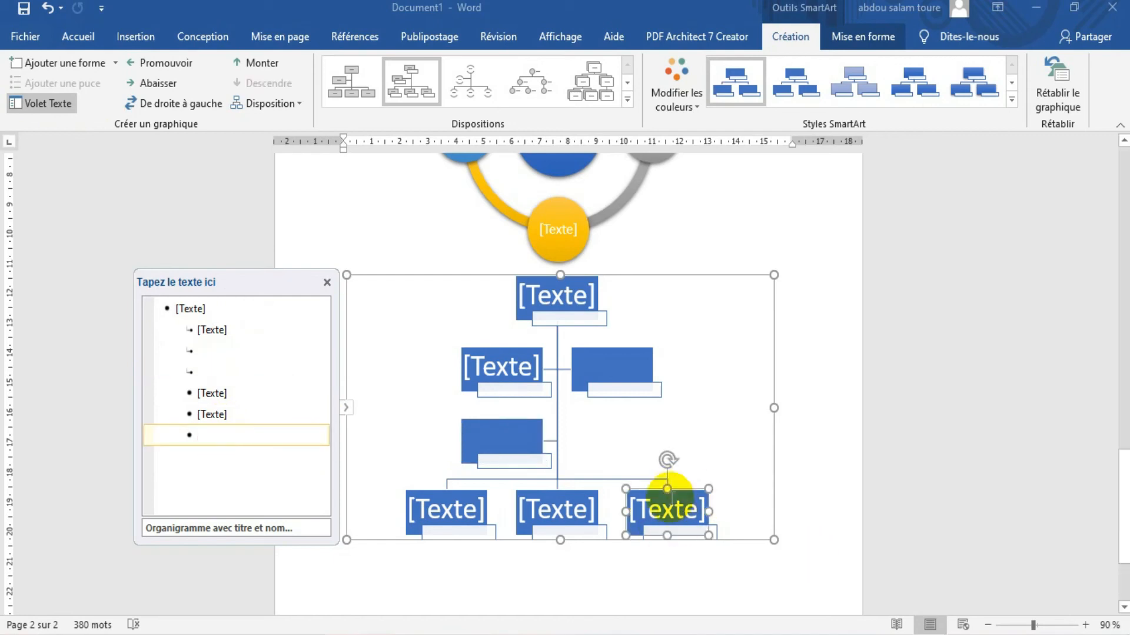
pyautogui.press('Return')
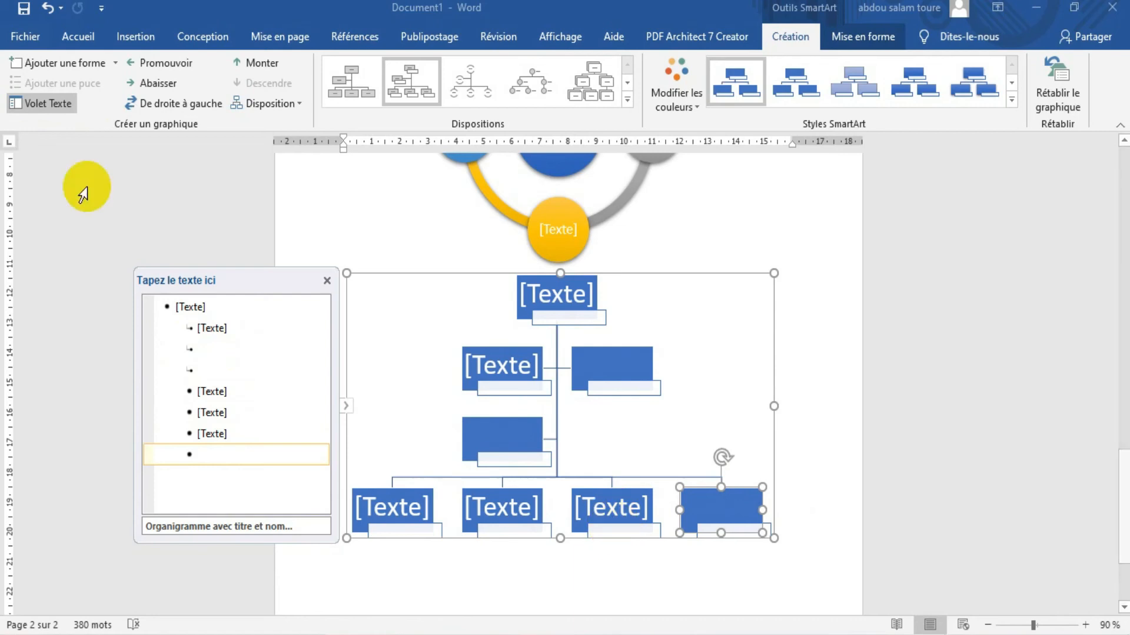
pyautogui.click(156, 83)
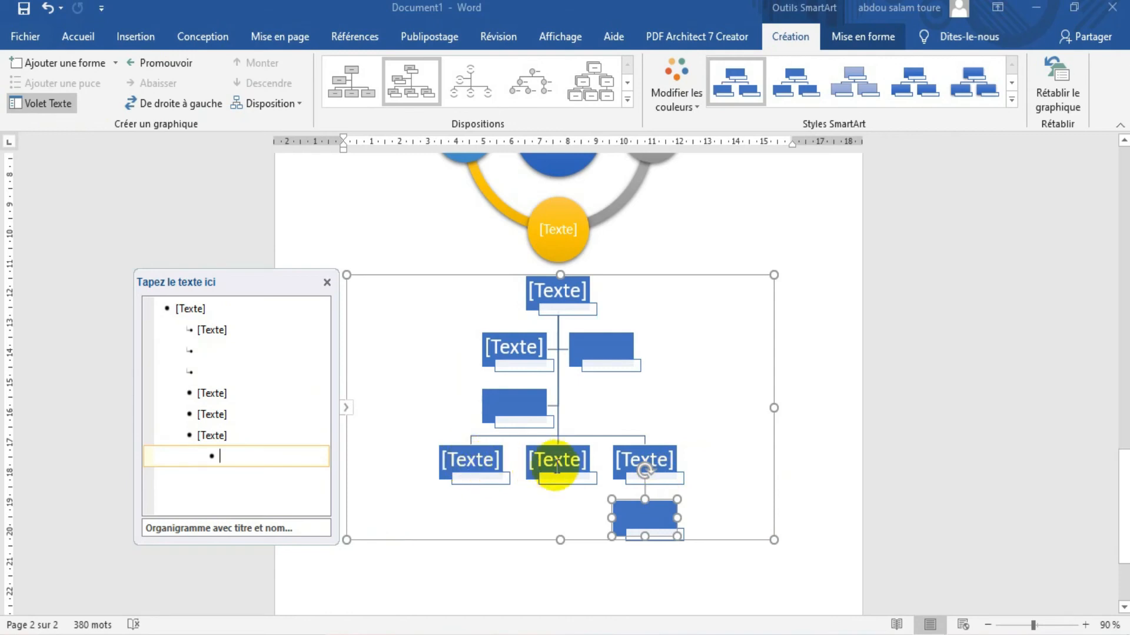
# Add an empty subordinate box beneath the middle of the three regular boxes in the organization chart
pyautogui.click(213, 413)
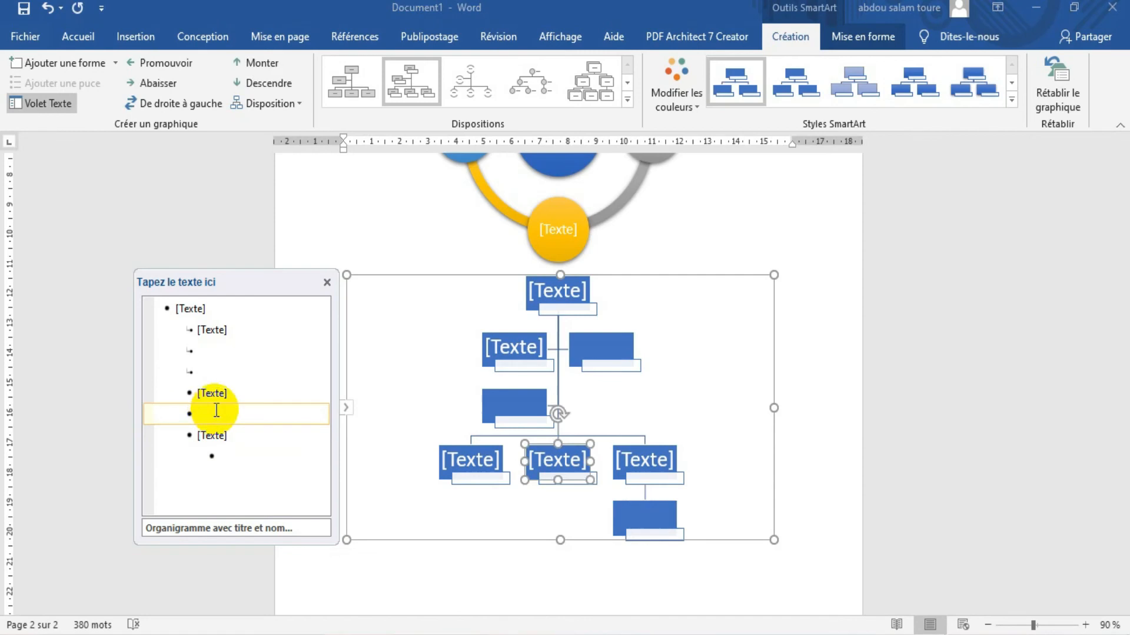
pyautogui.press('Return')
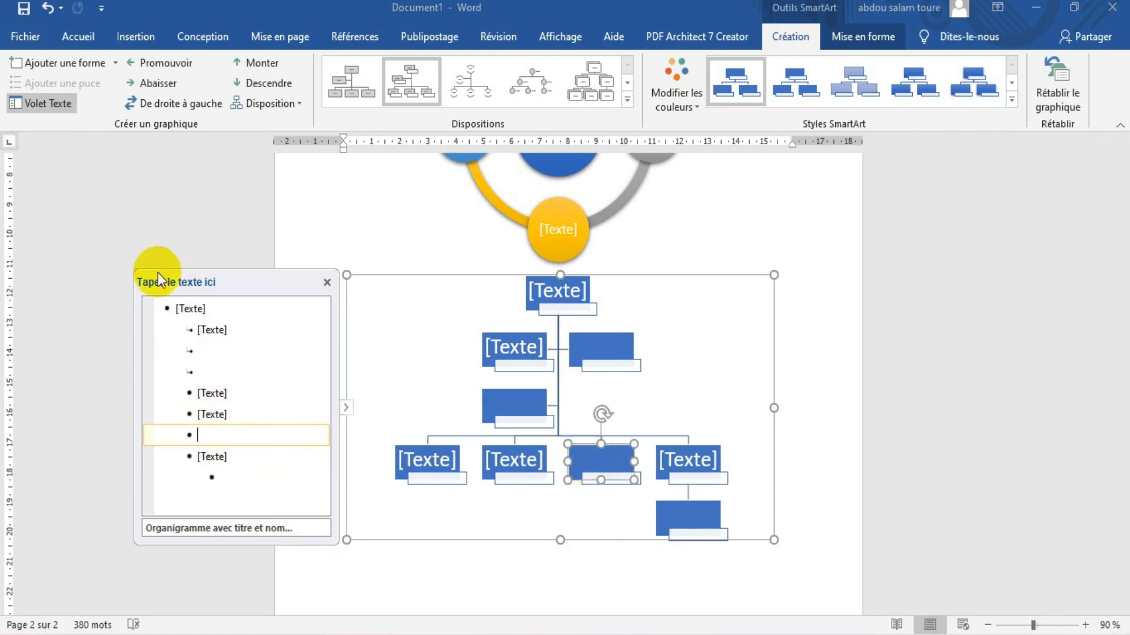
pyautogui.click(164, 84)
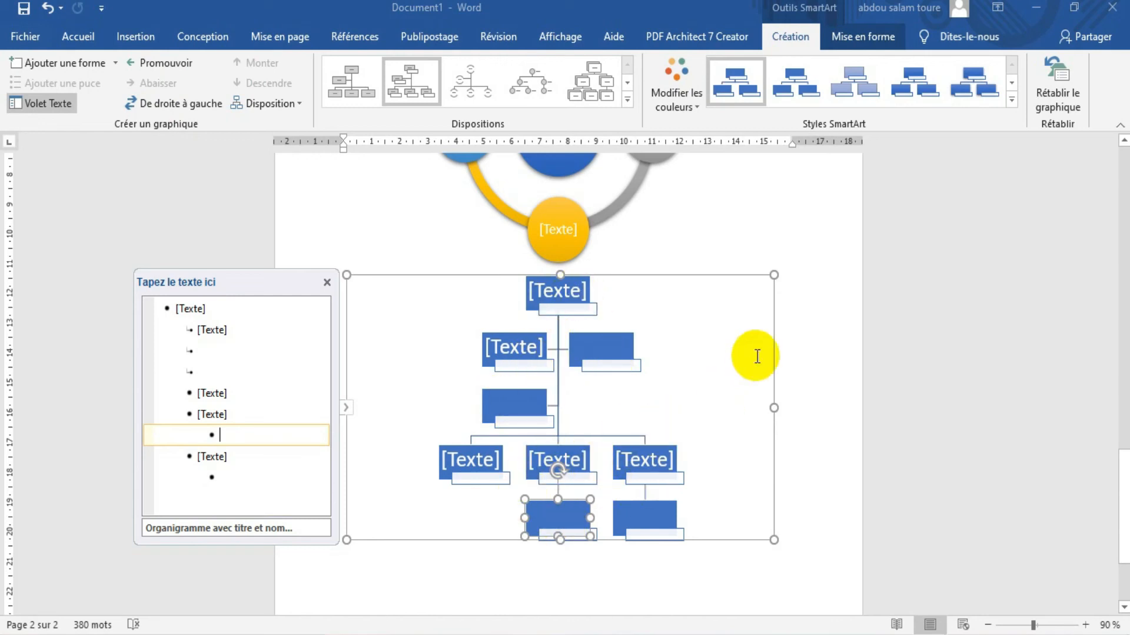
# Apply the second SmartArt style to the organization chart and add an empty subordinate box beneath the first regular box
pyautogui.click(800, 71)
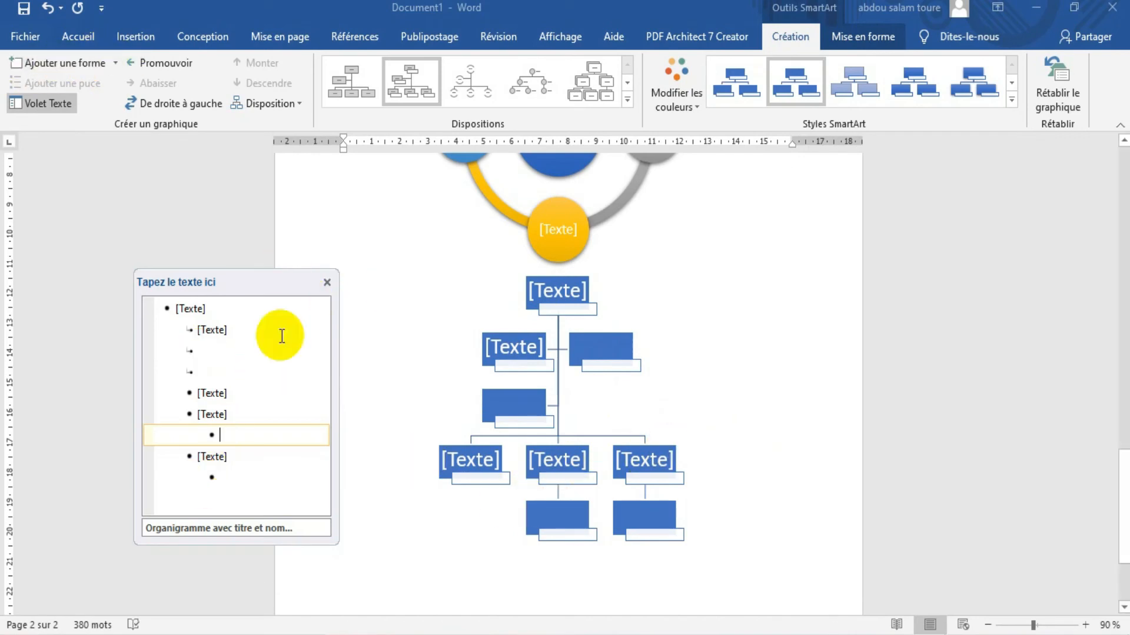
pyautogui.click(326, 282)
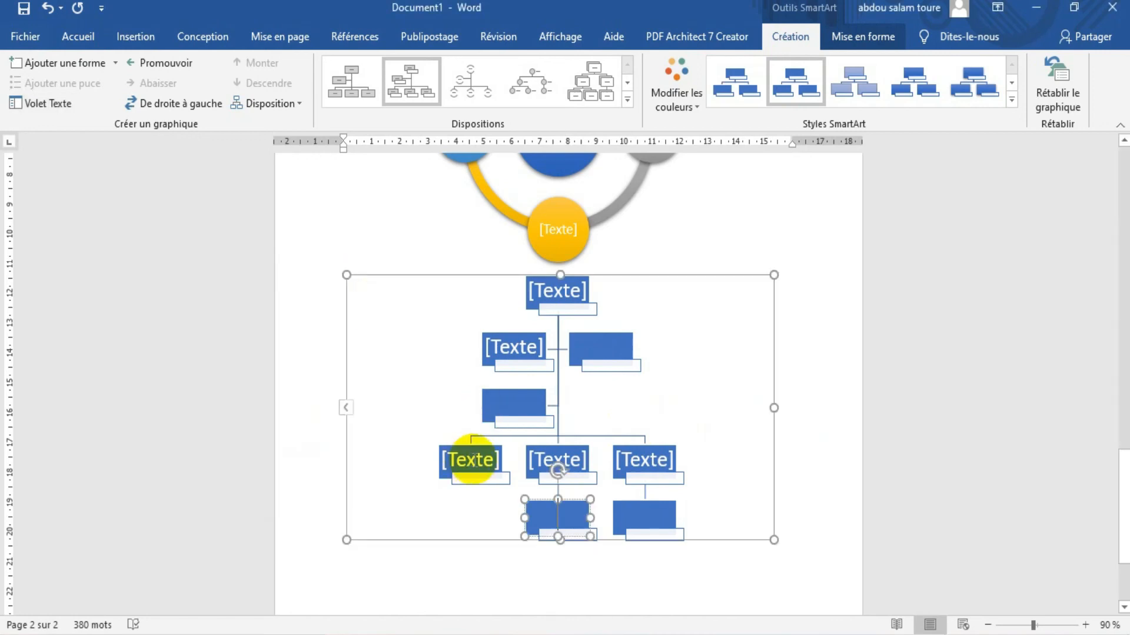
pyautogui.click(474, 462)
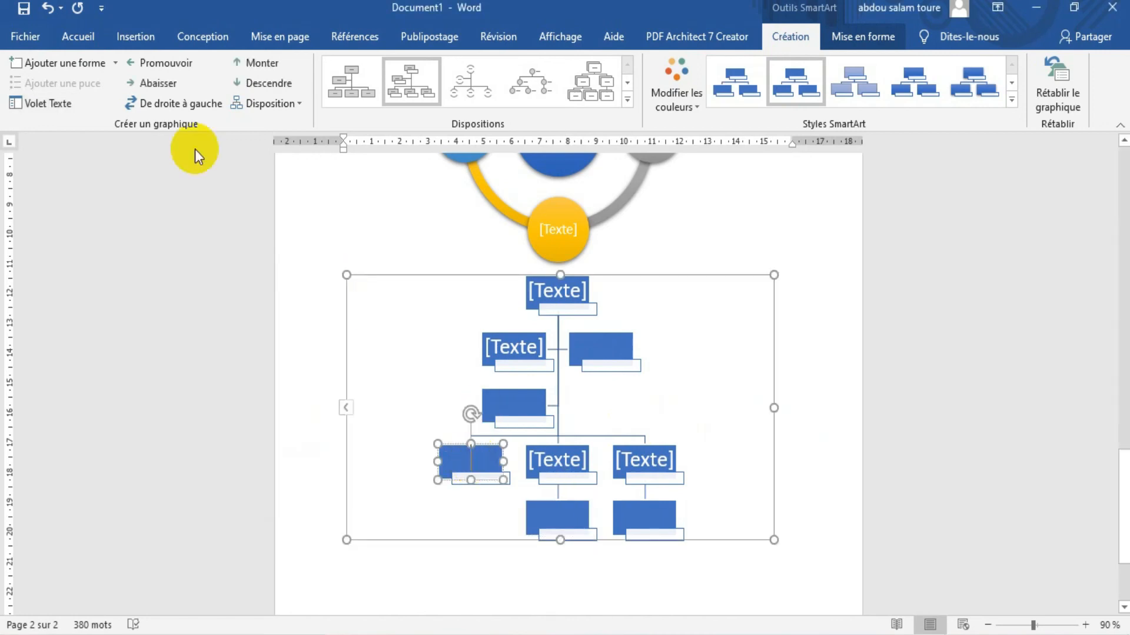
pyautogui.click(70, 68)
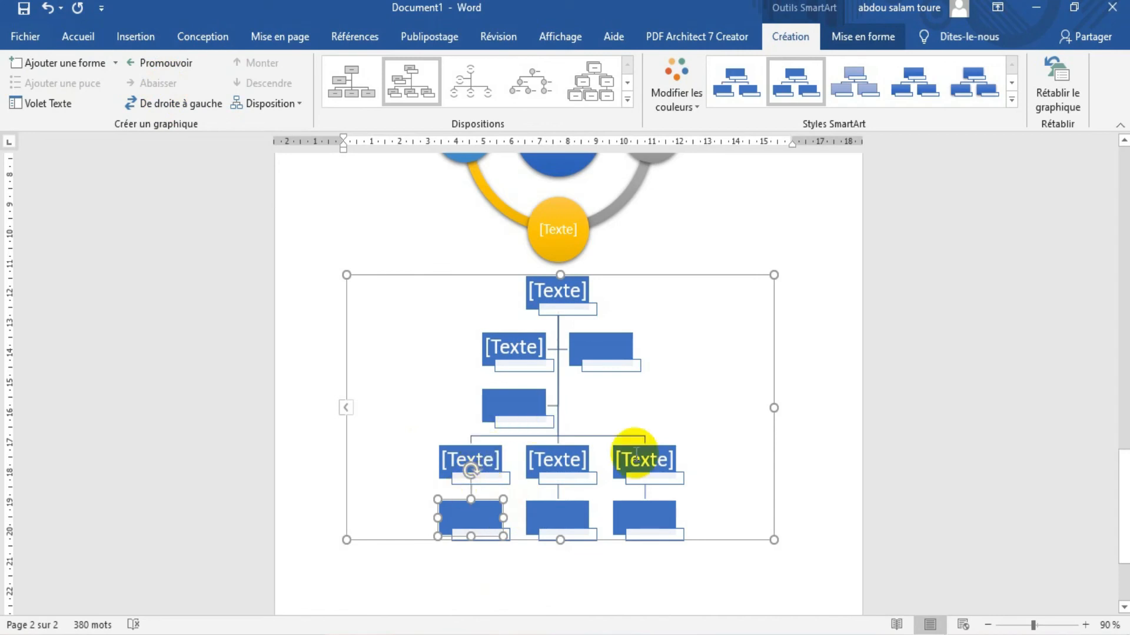
# Recolour the organization chart with the fourth variation of Accentuation 2
pyautogui.click(681, 68)
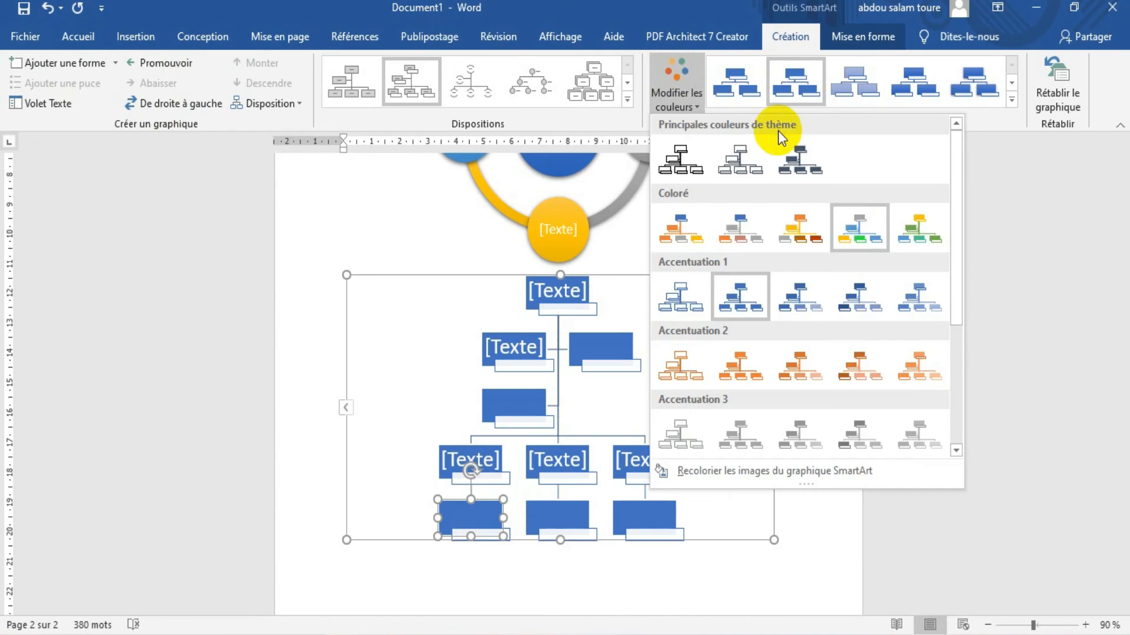
pyautogui.click(792, 235)
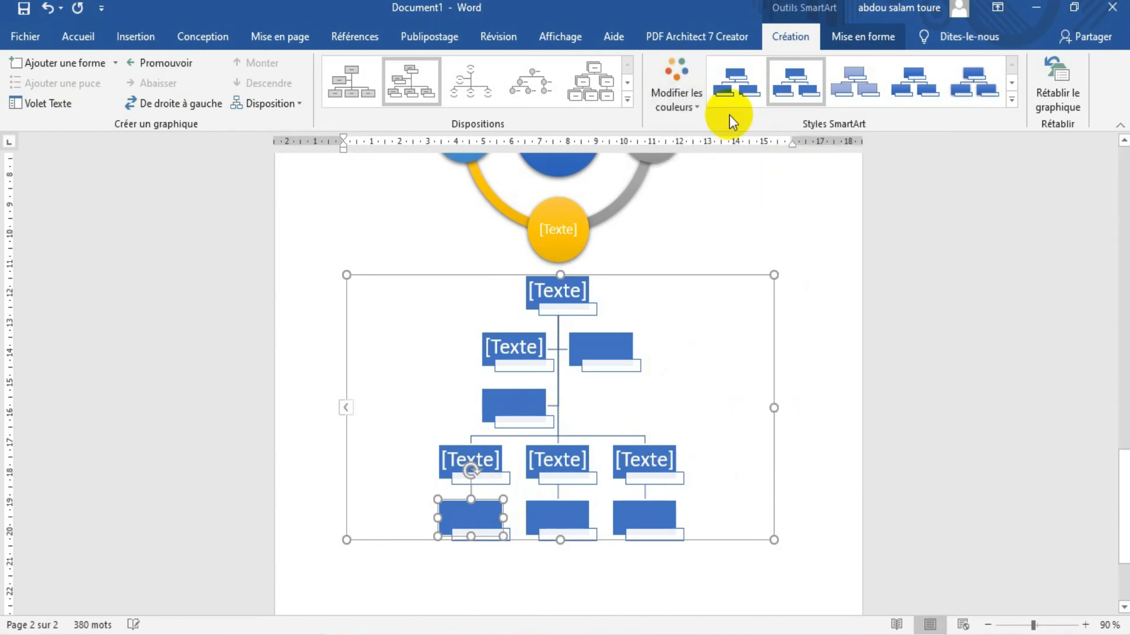
pyautogui.click(671, 81)
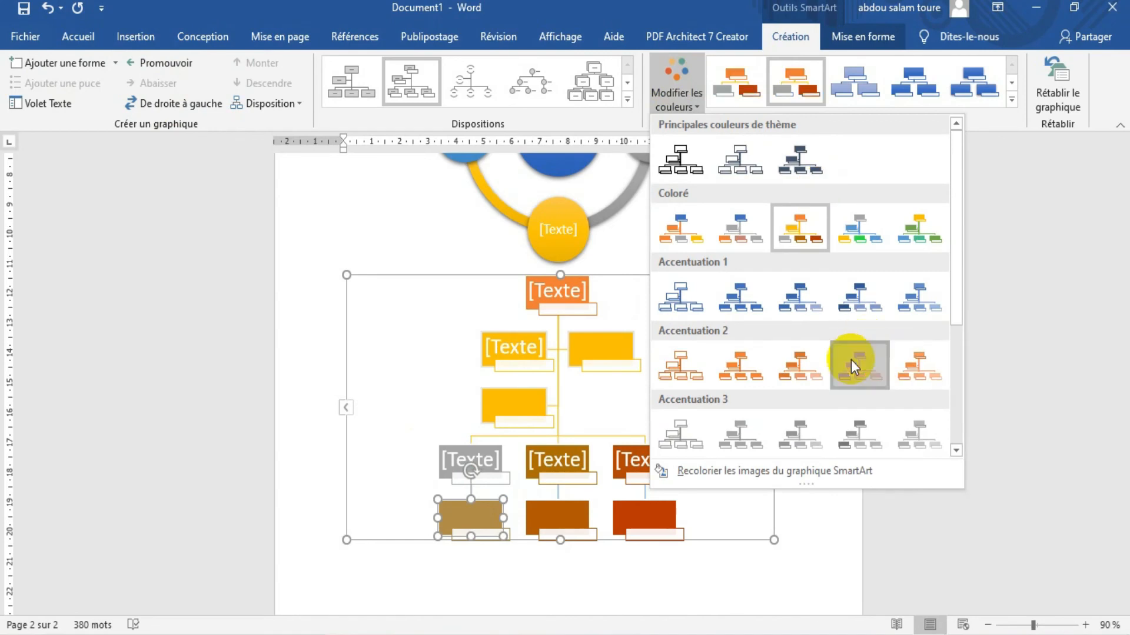
pyautogui.click(851, 359)
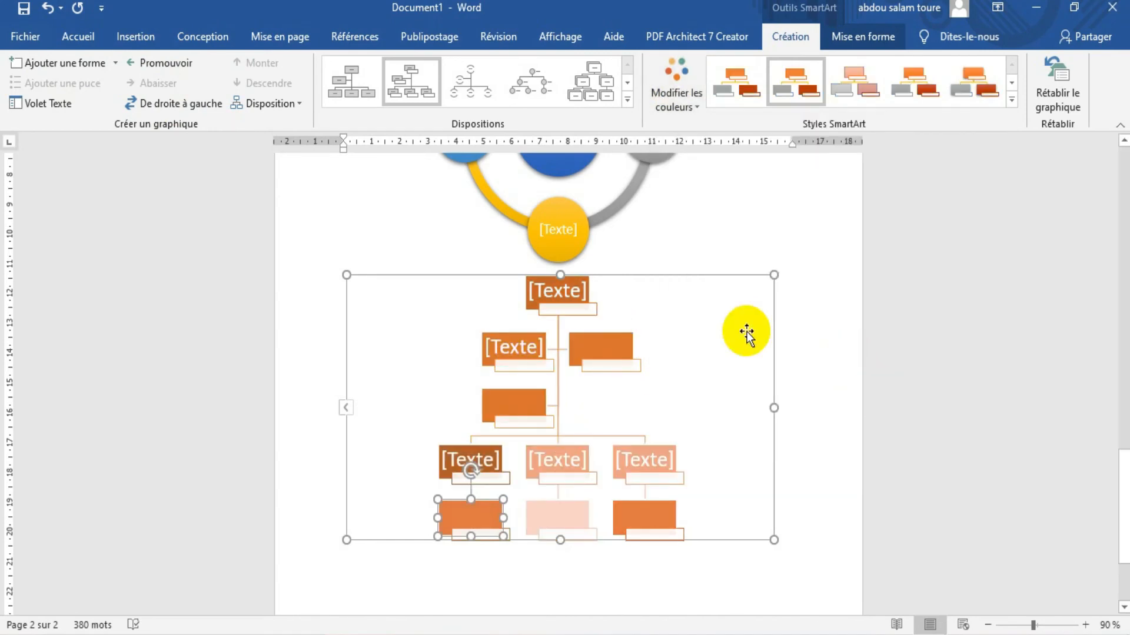
pyautogui.click(715, 199)
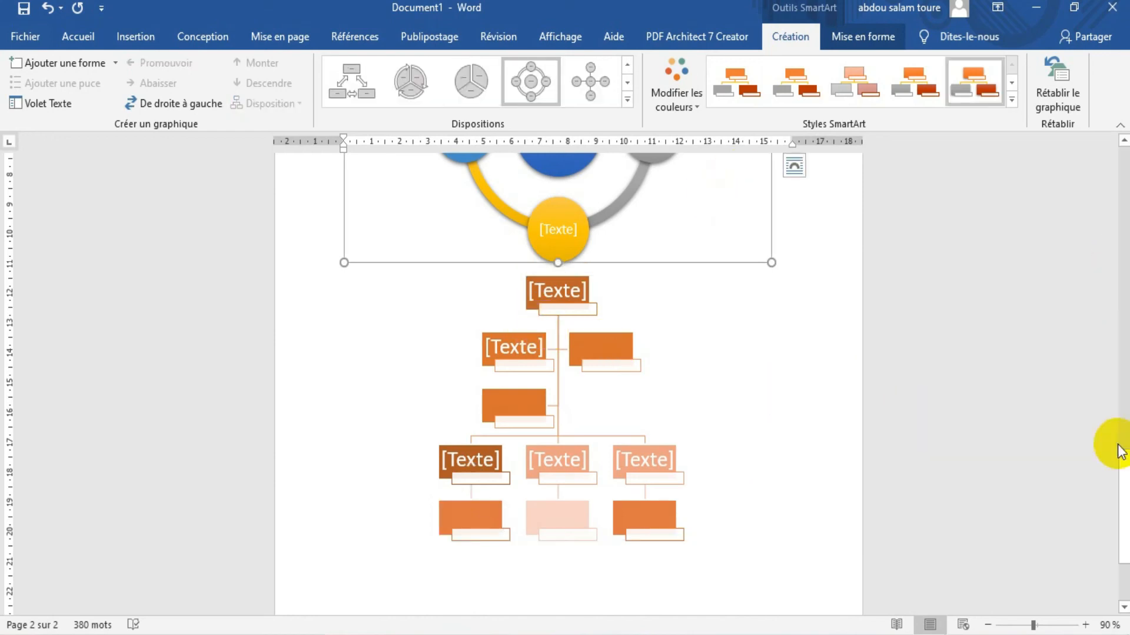
# Lay out the text from "Le législateur sénégalais" through "décident les parents)." in two columns
pyautogui.moveTo(1122, 461); pyautogui.dragTo(1091, 267)
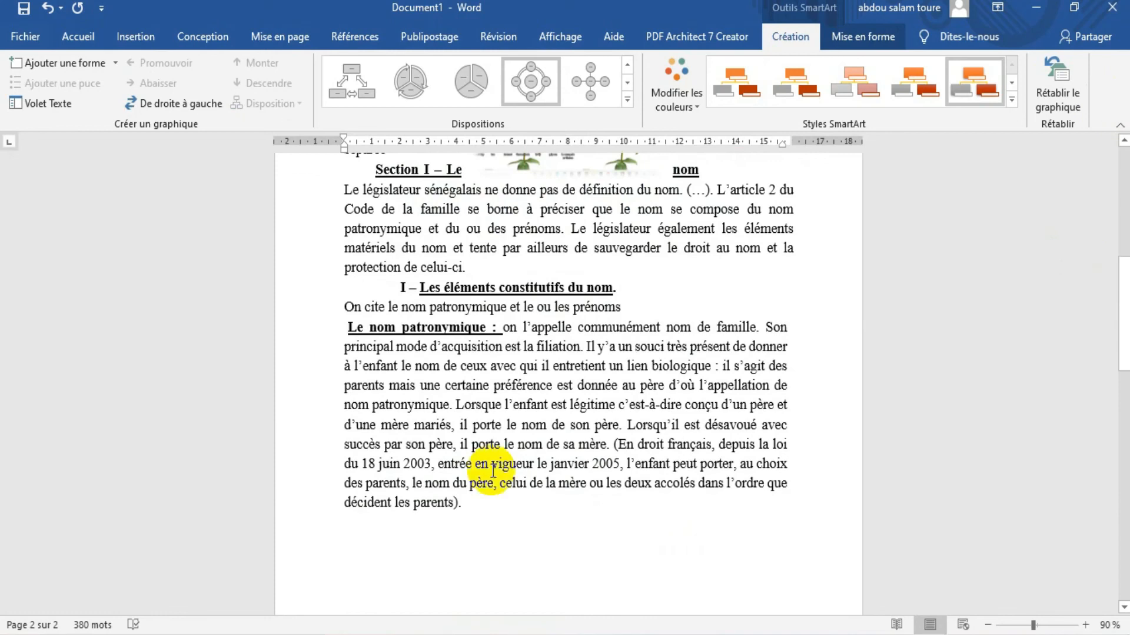
pyautogui.click(476, 504)
pyautogui.moveTo(477, 504); pyautogui.dragTo(317, 194)
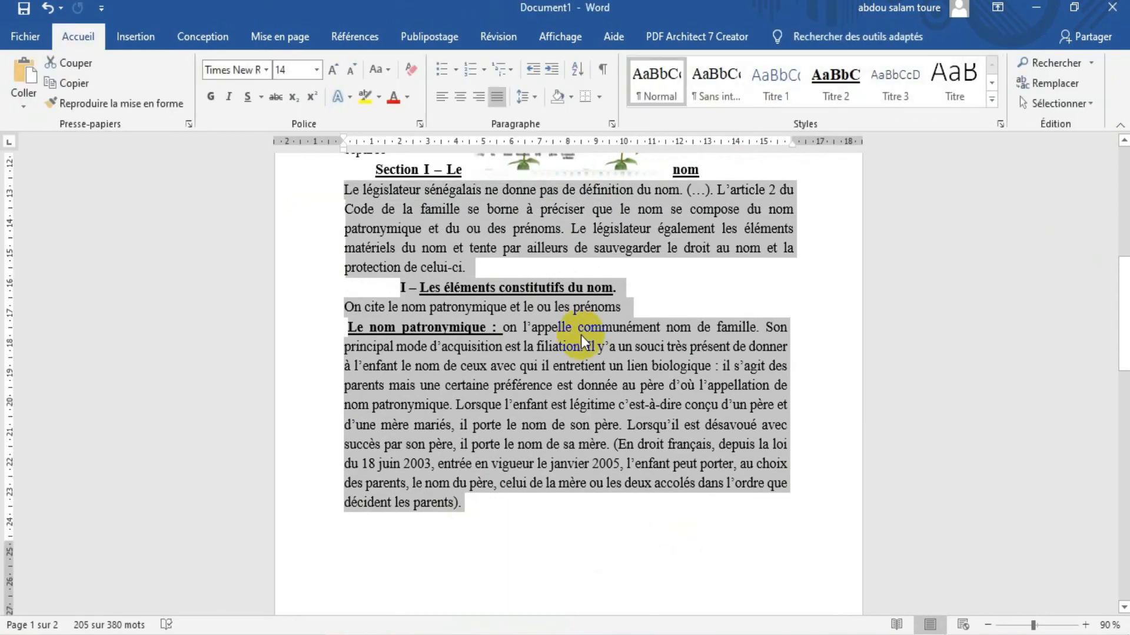
pyautogui.click(135, 36)
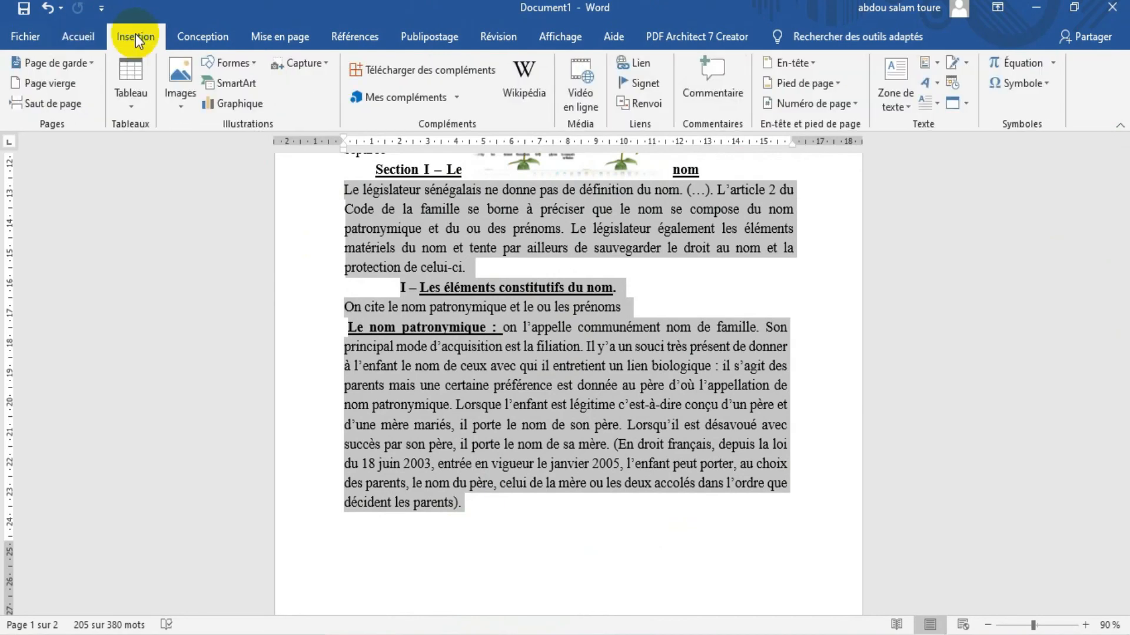
pyautogui.click(203, 37)
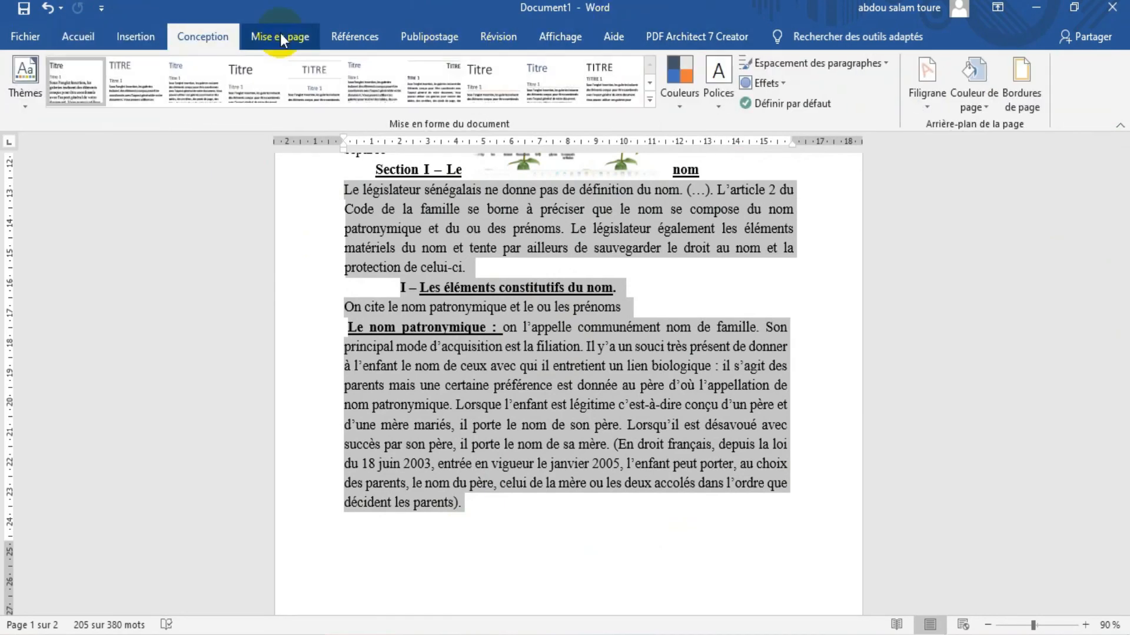
pyautogui.click(280, 38)
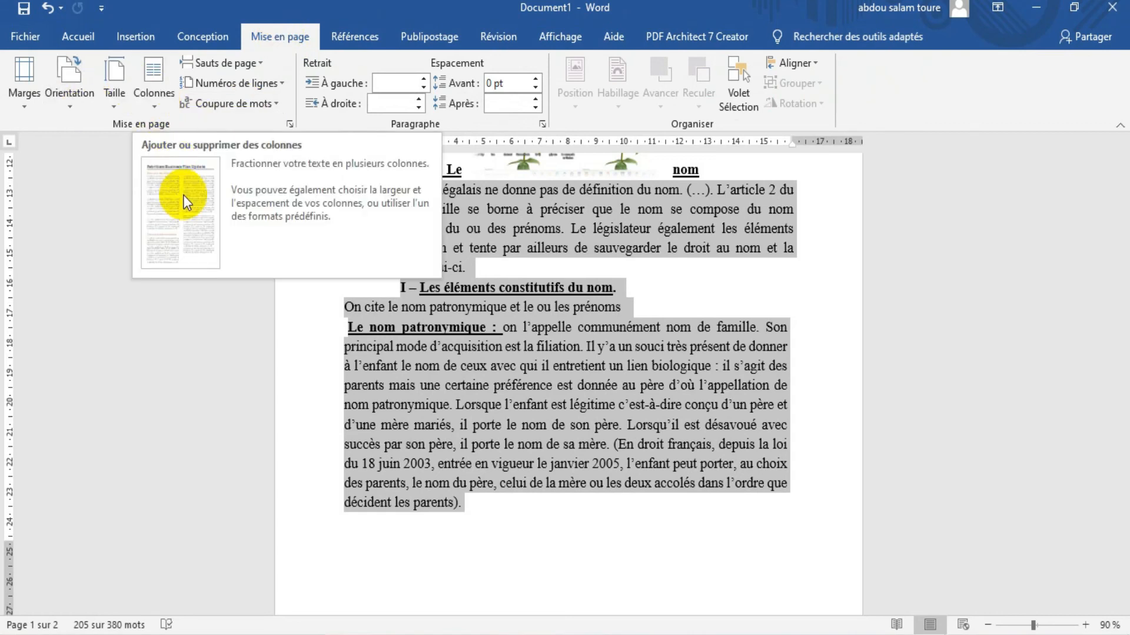
pyautogui.click(150, 75)
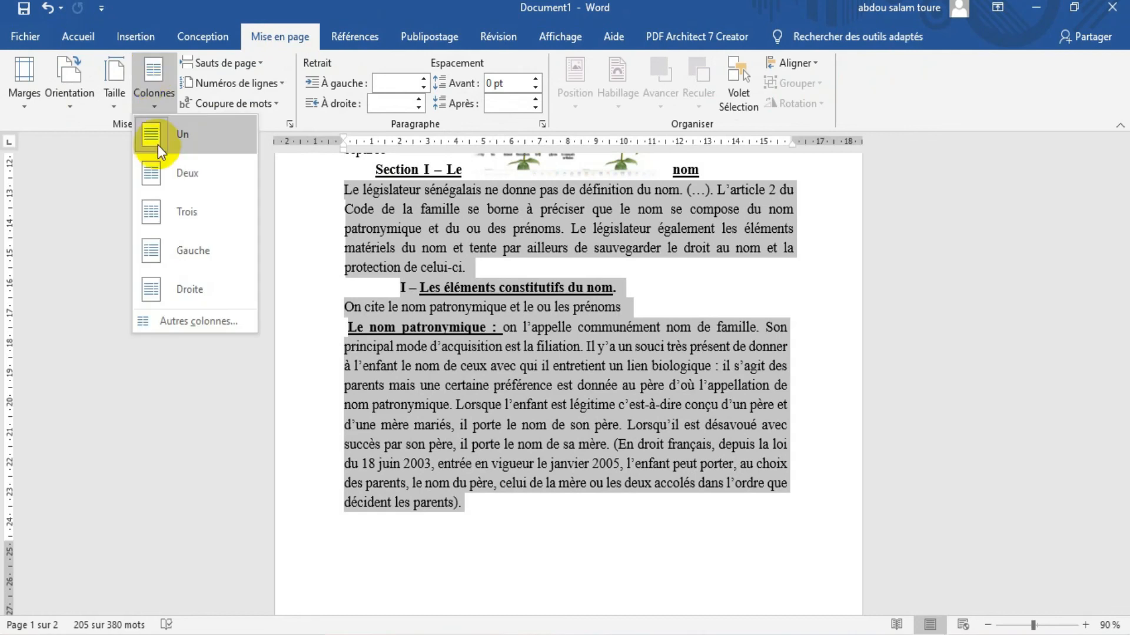
pyautogui.click(185, 176)
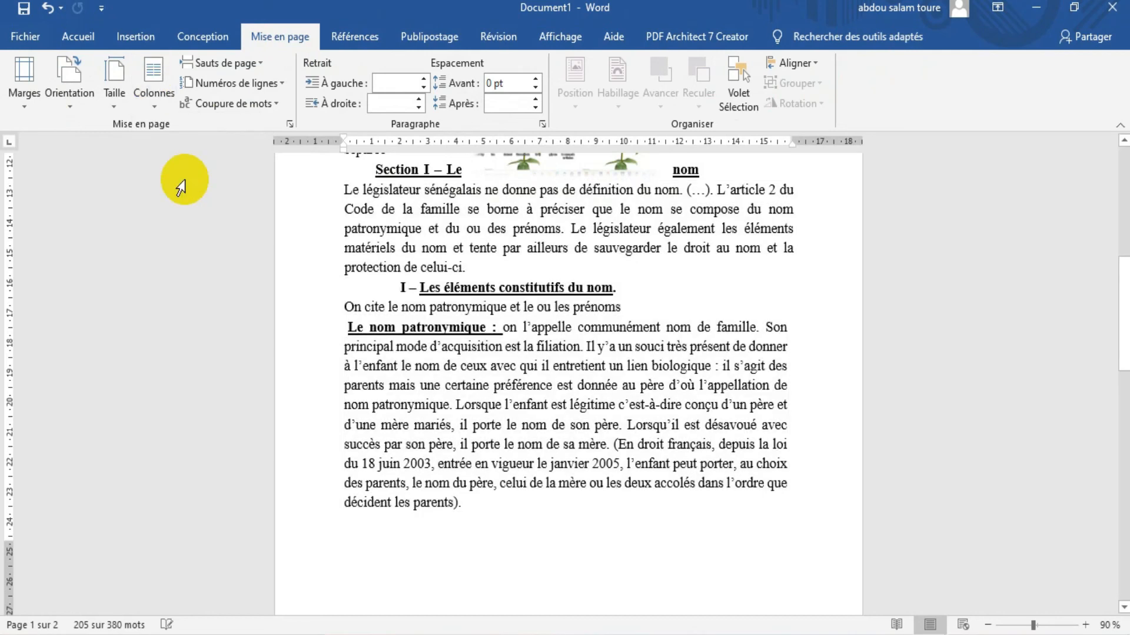
pyautogui.click(882, 510)
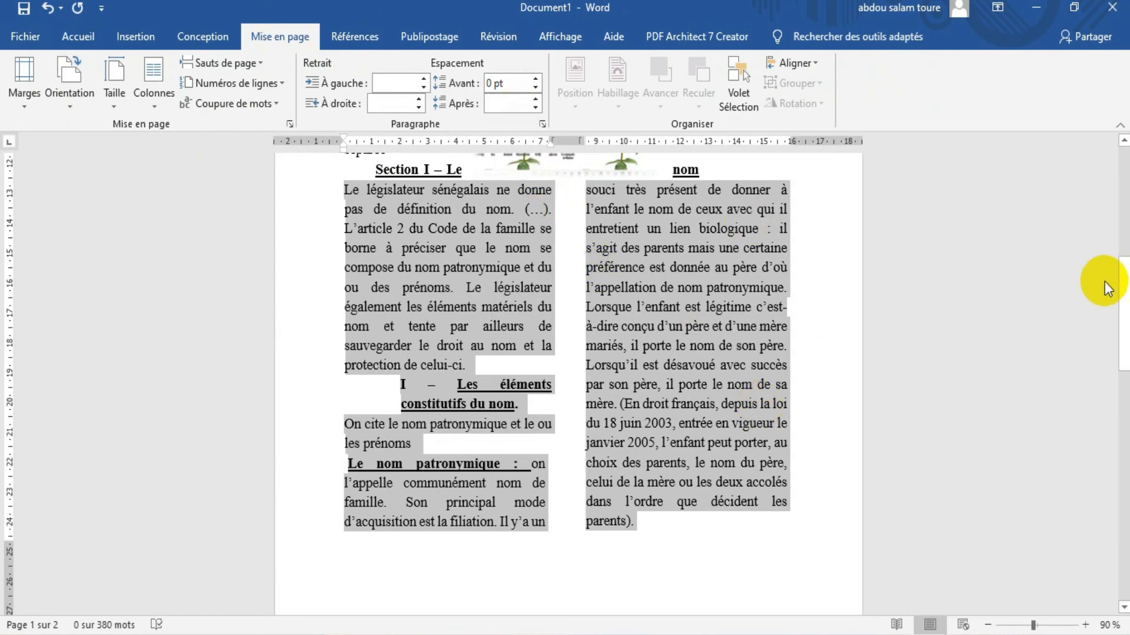
pyautogui.moveTo(1127, 312); pyautogui.dragTo(573, 542)
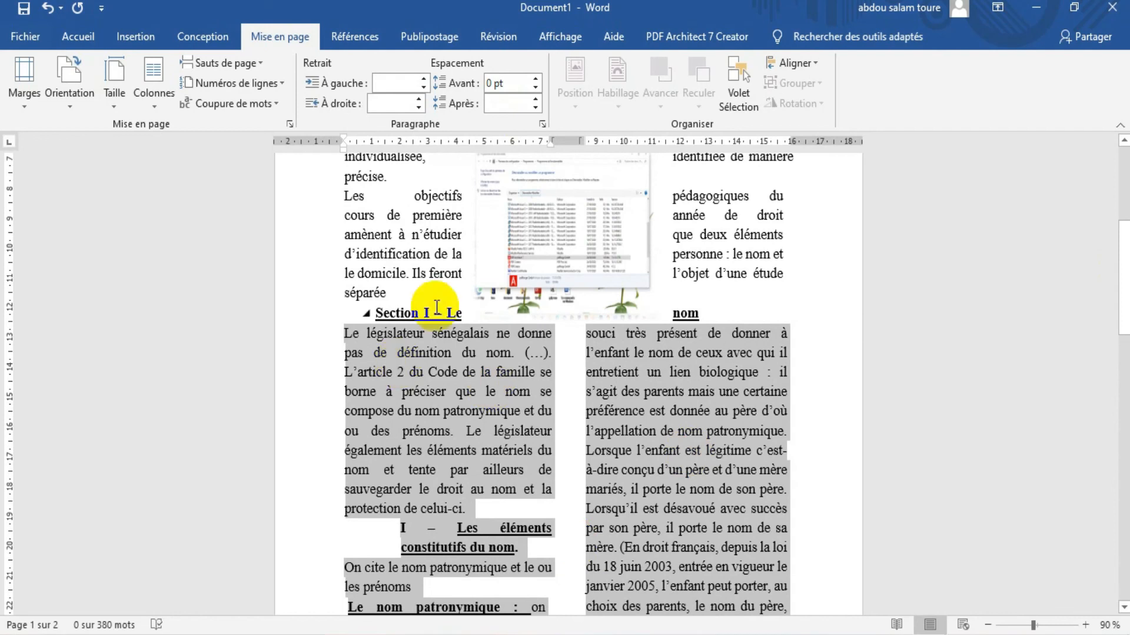
pyautogui.click(160, 98)
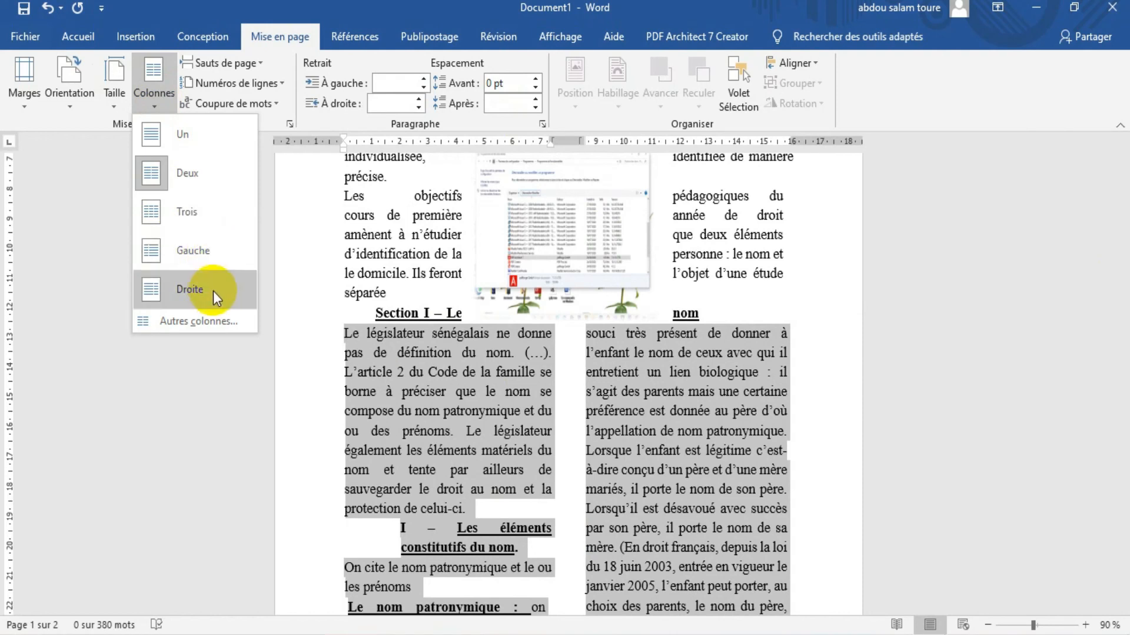
pyautogui.click(158, 80)
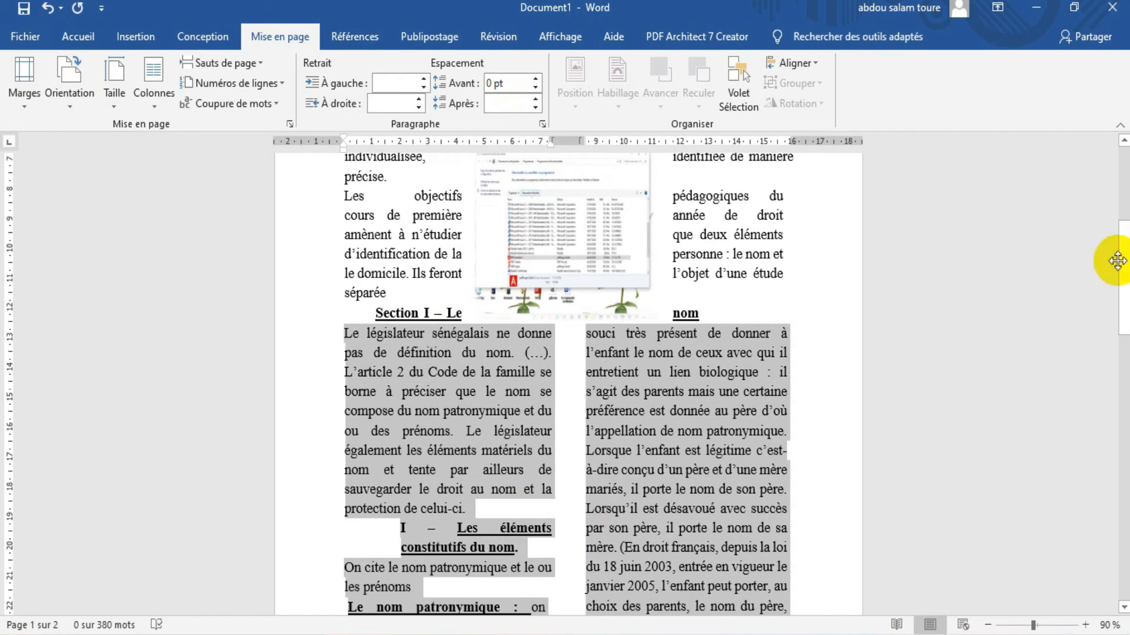
pyautogui.moveTo(1124, 255)
pyautogui.mouseDown()
pyautogui.moveTo(1124, 171)
pyautogui.moveTo(1068, 483)
pyautogui.moveTo(1118, 113)
pyautogui.moveTo(1112, 184)
pyautogui.moveTo(1123, 182)
pyautogui.mouseUp()
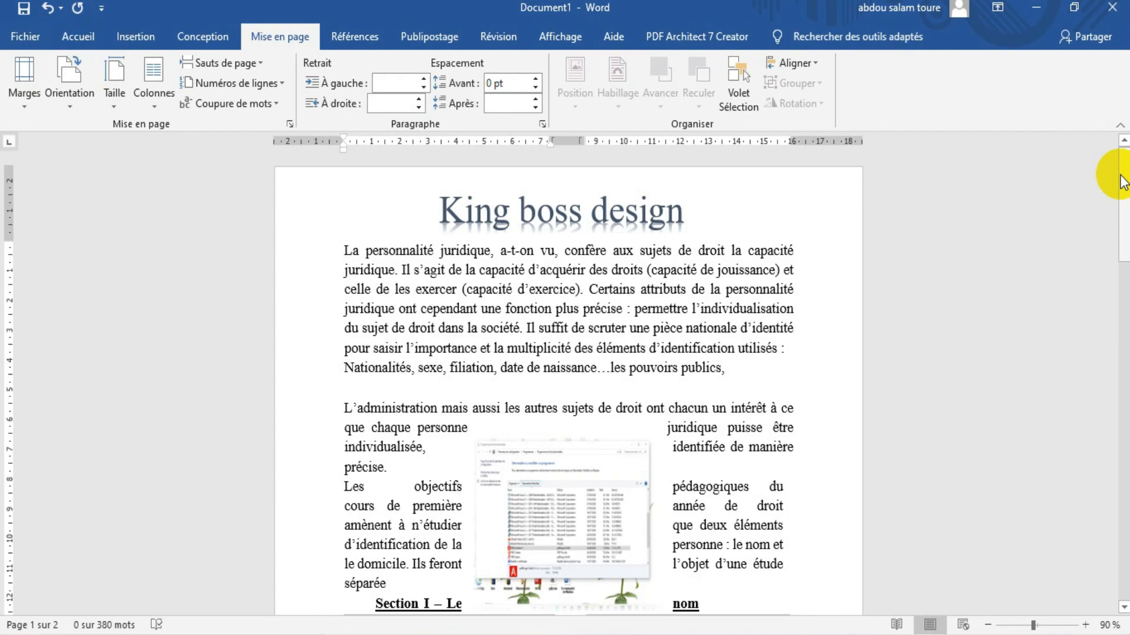